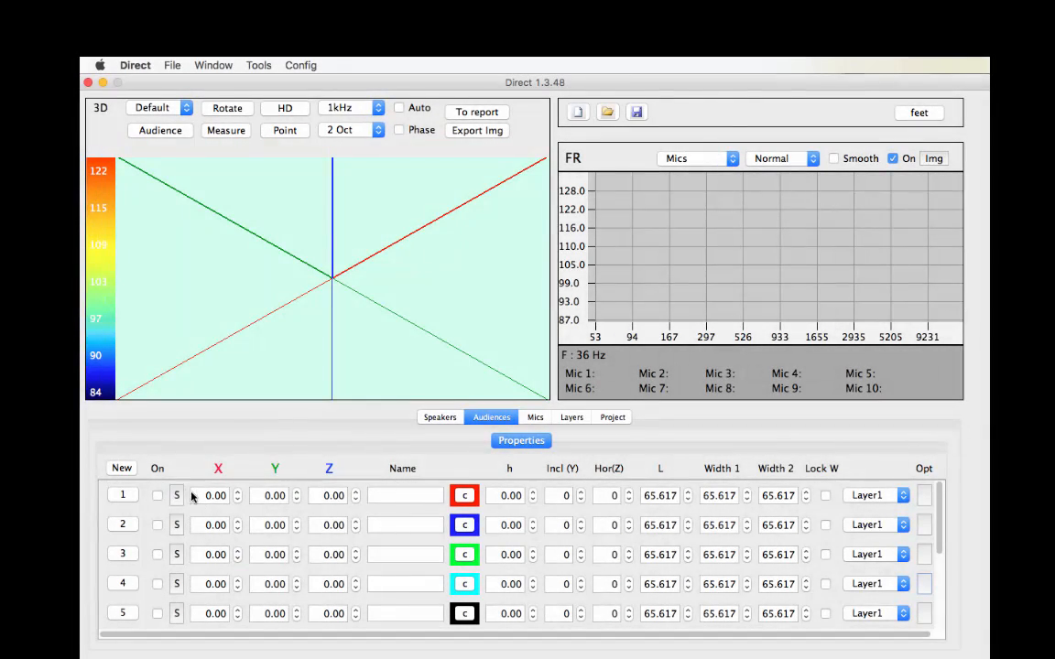
Enable audience 1 and set the Audiences color preference to Off
left_click(157, 496)
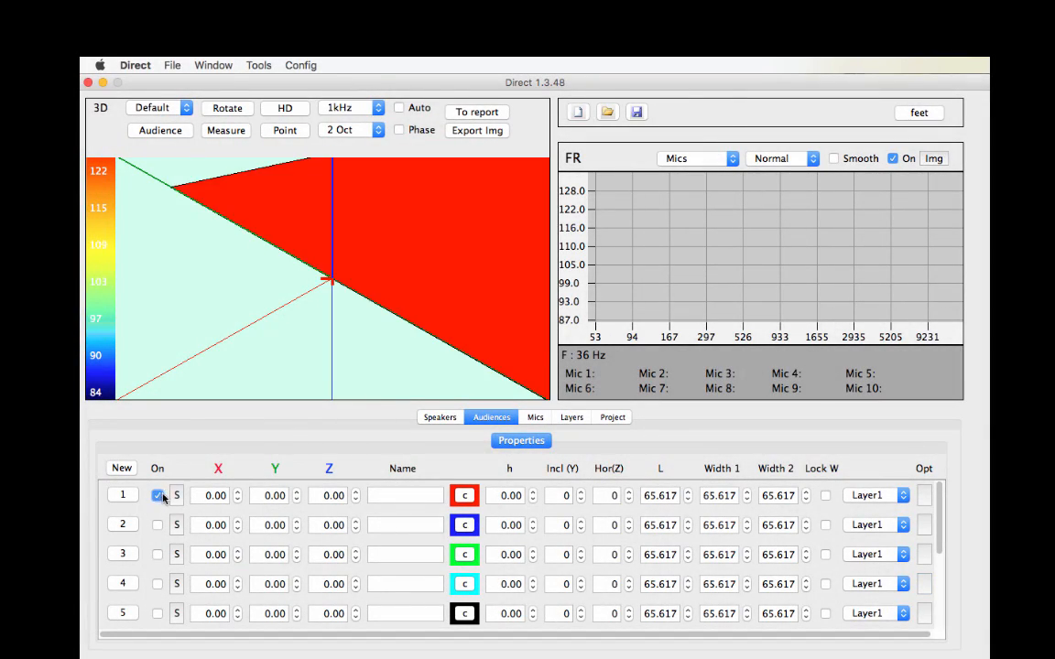
left_click(299, 65)
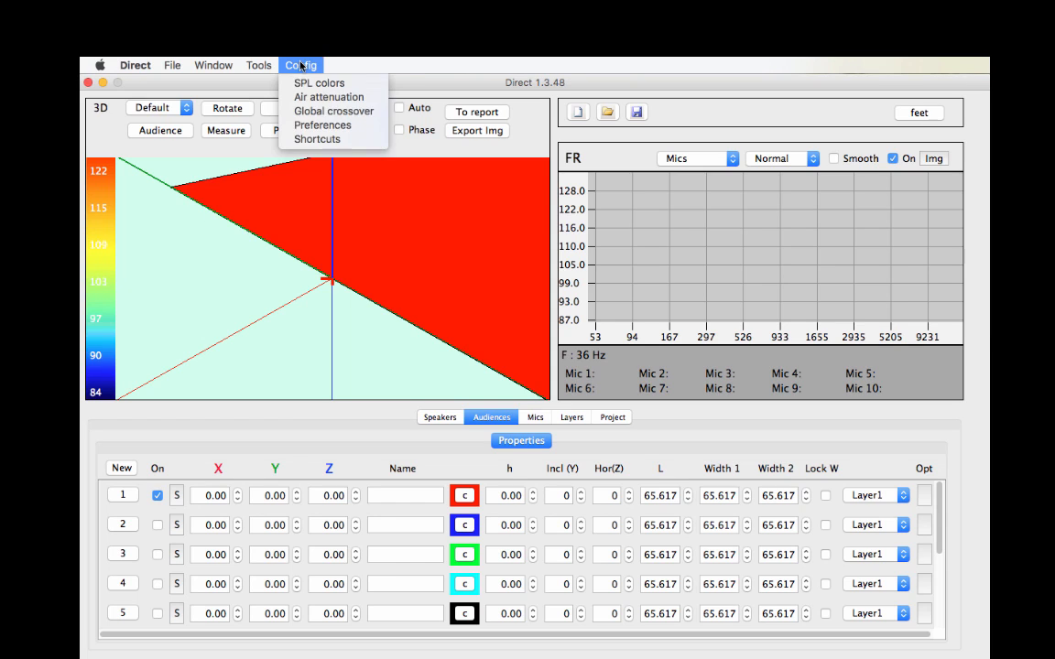
left_click(310, 127)
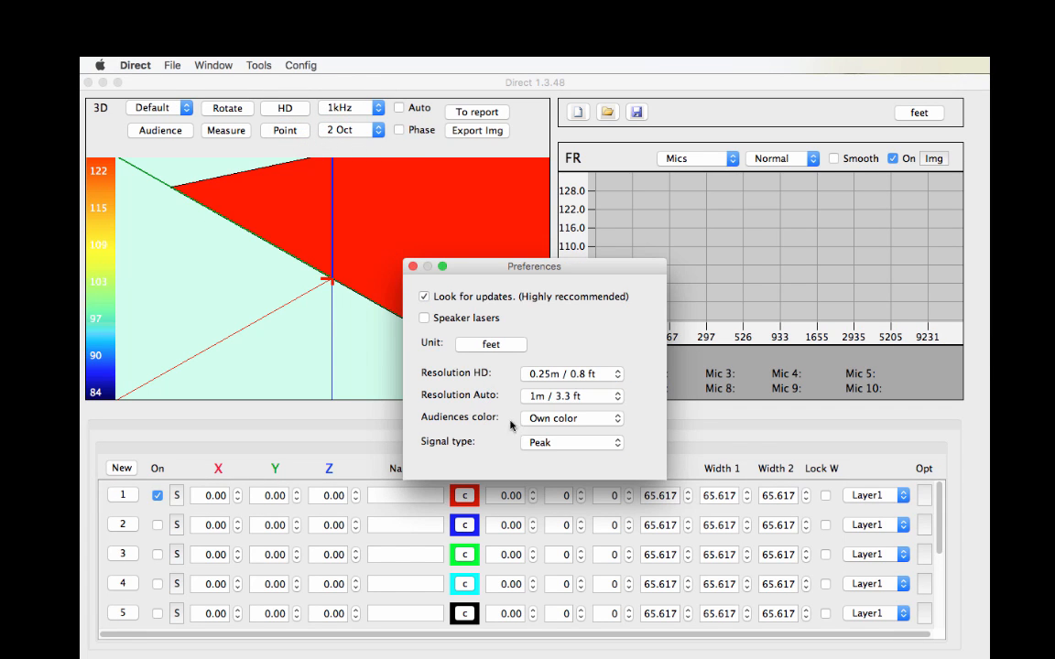
left_click(563, 419)
left_click(540, 391)
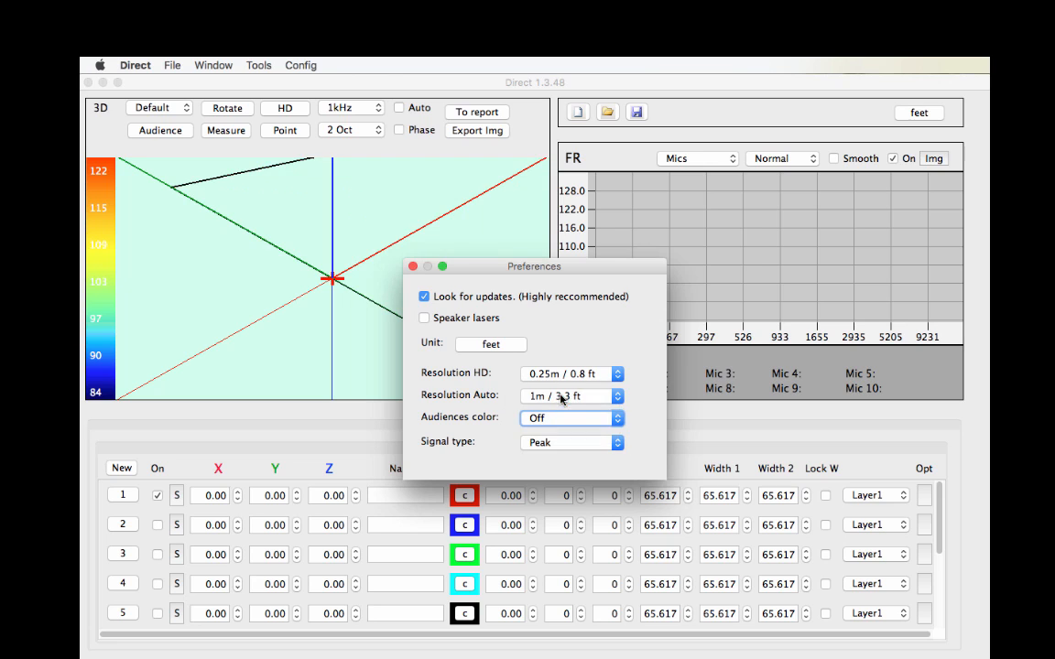
left_click(412, 267)
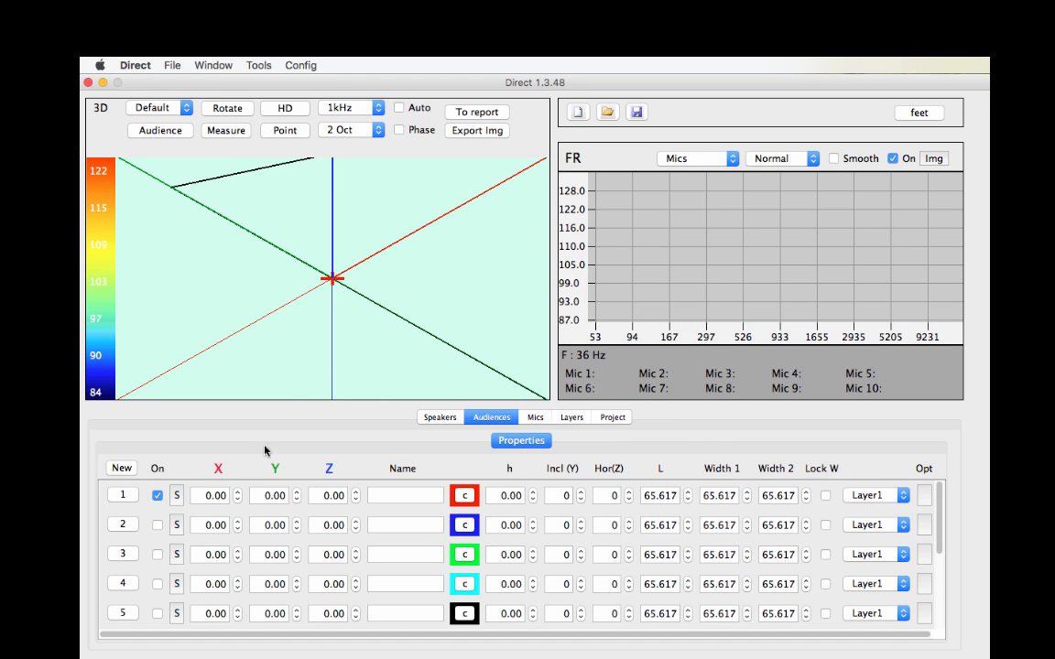
Move audience 1's datum along X to 5.00 feet and bring it back to 0.00
left_click(238, 491)
left_click(238, 491)
left_click(238, 491)
left_click(238, 491)
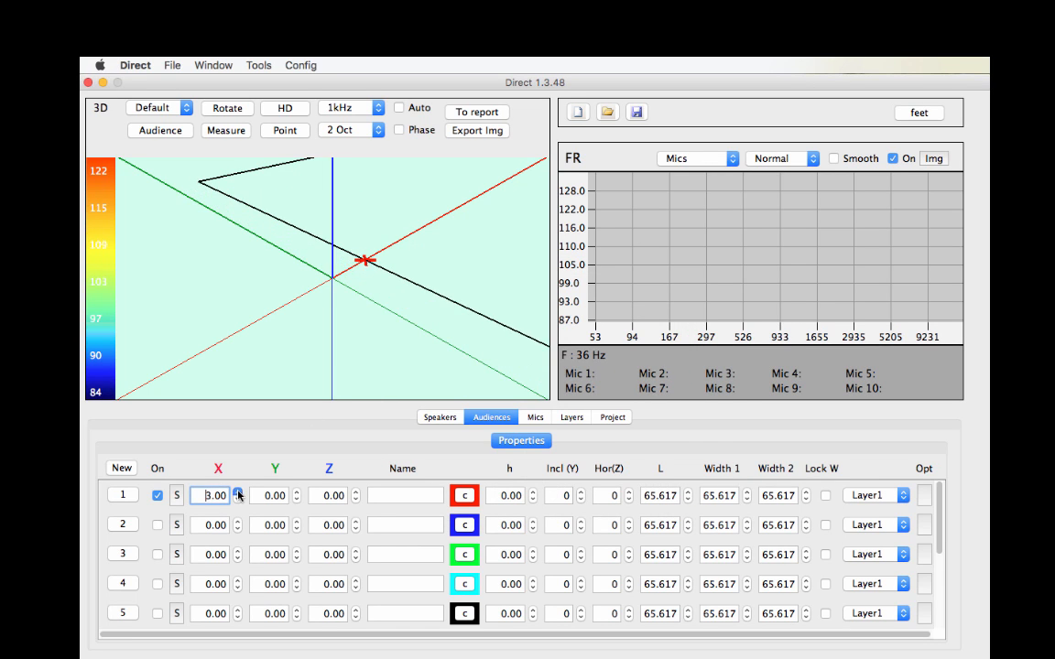
left_click(237, 492)
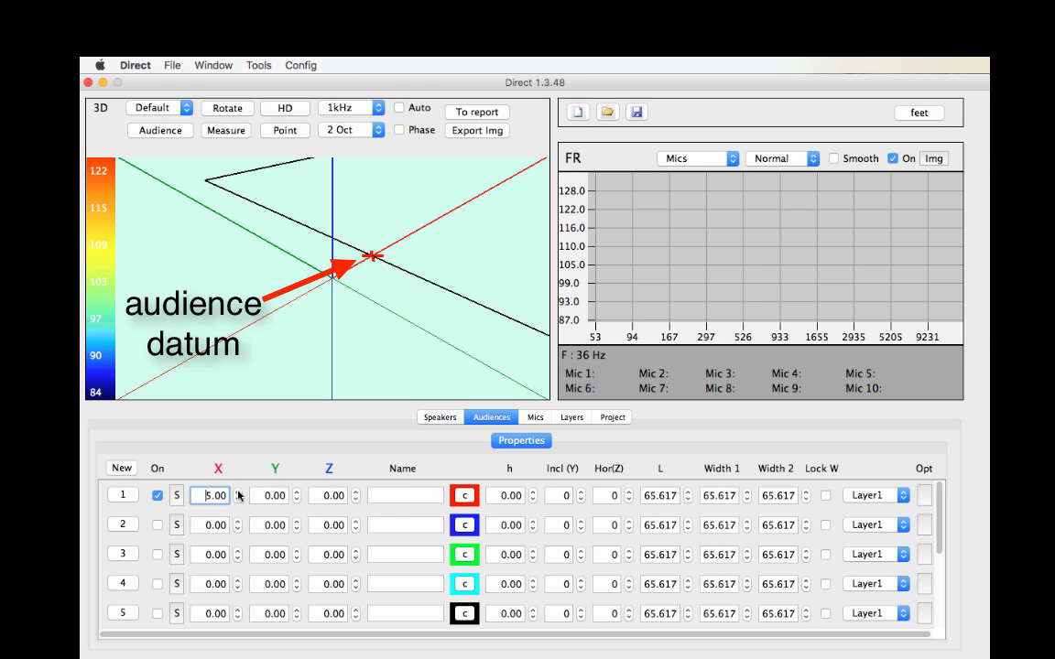
left_click(238, 500)
left_click(239, 500)
left_click(238, 500)
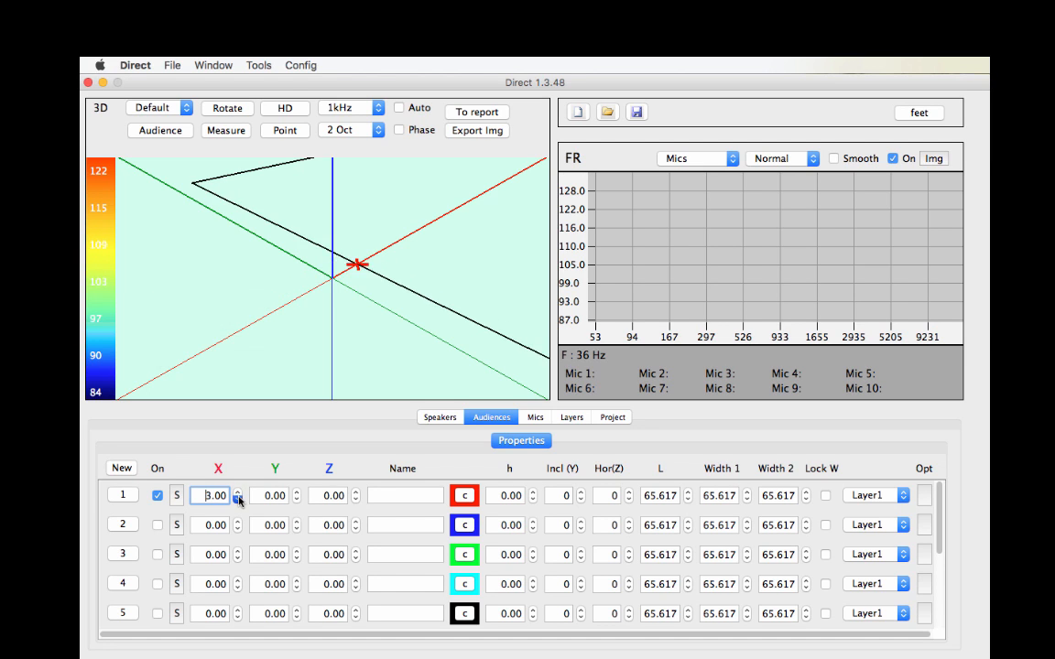
left_click(238, 500)
left_click(238, 500)
Set the Audiences color preference back to Own color and close the preferences
left_click(298, 65)
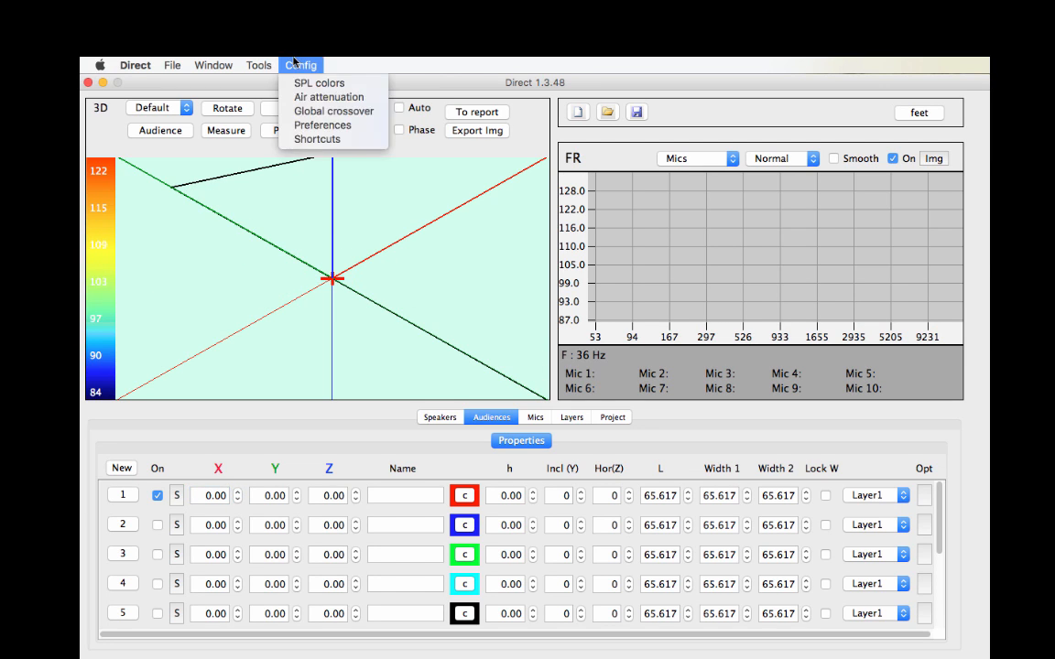
left_click(308, 126)
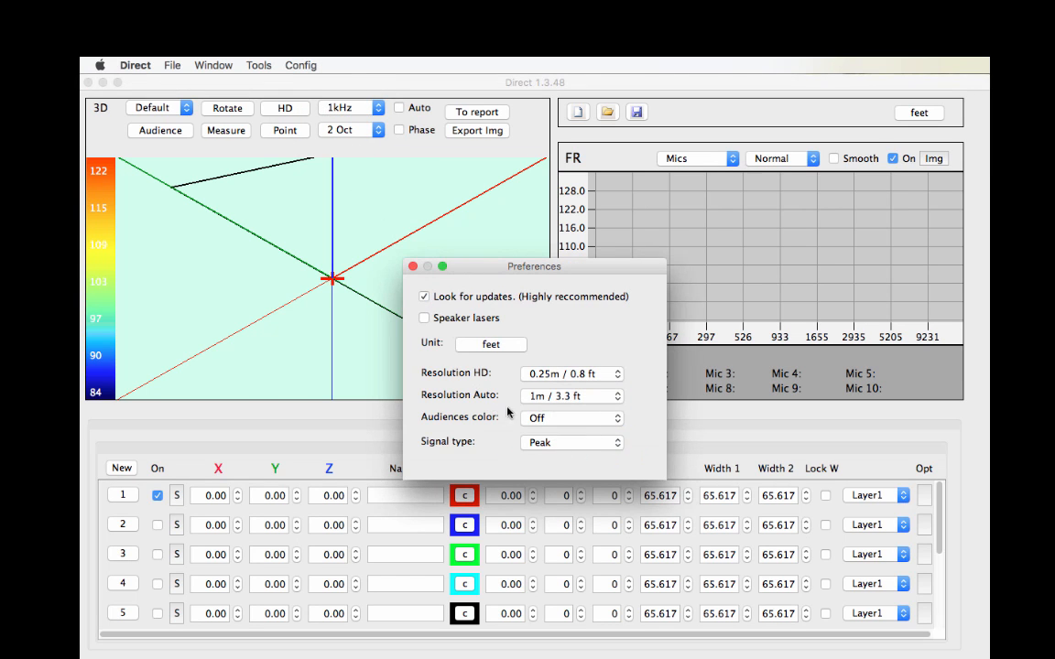
left_click(543, 419)
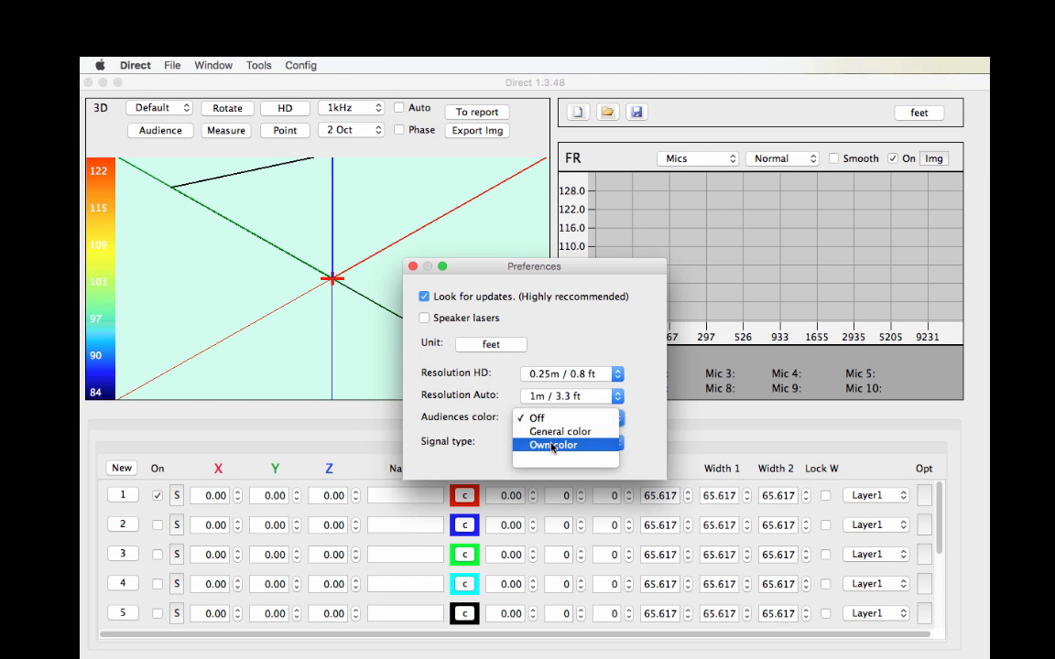
left_click(550, 445)
left_click(413, 266)
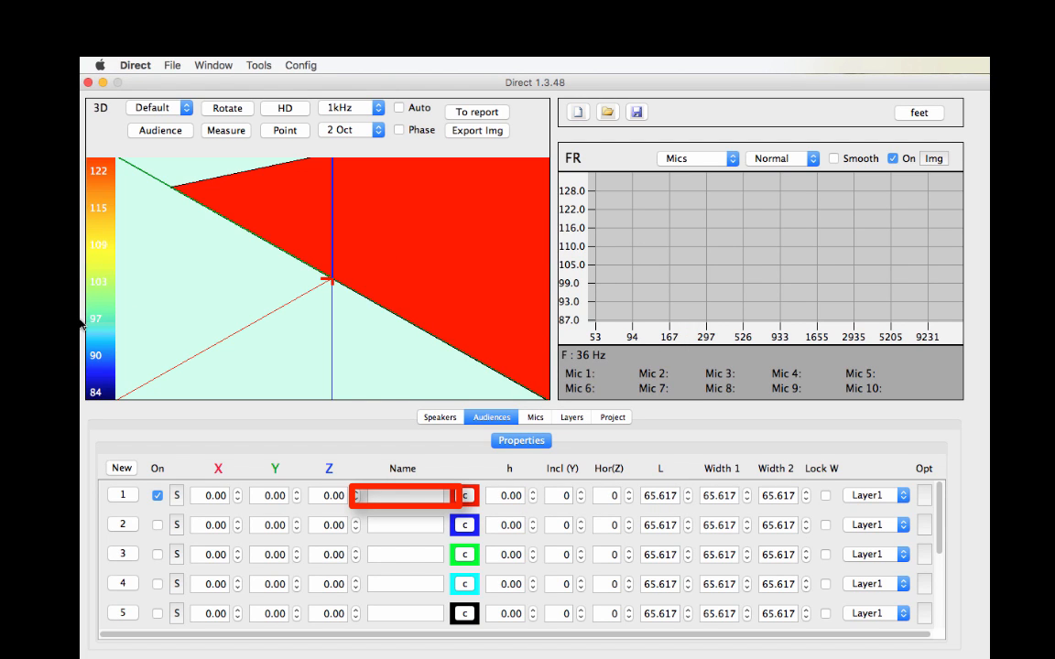
Bring up the audience color chooser and dismiss it without picking a color
scroll(206, 294, "down", 5)
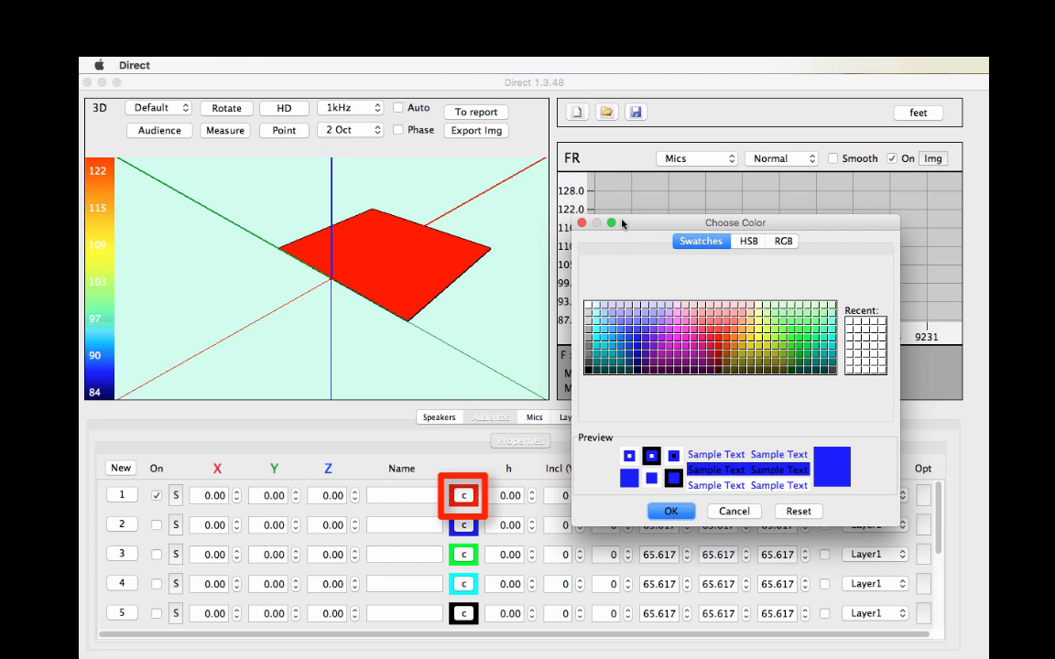
left_click(582, 224)
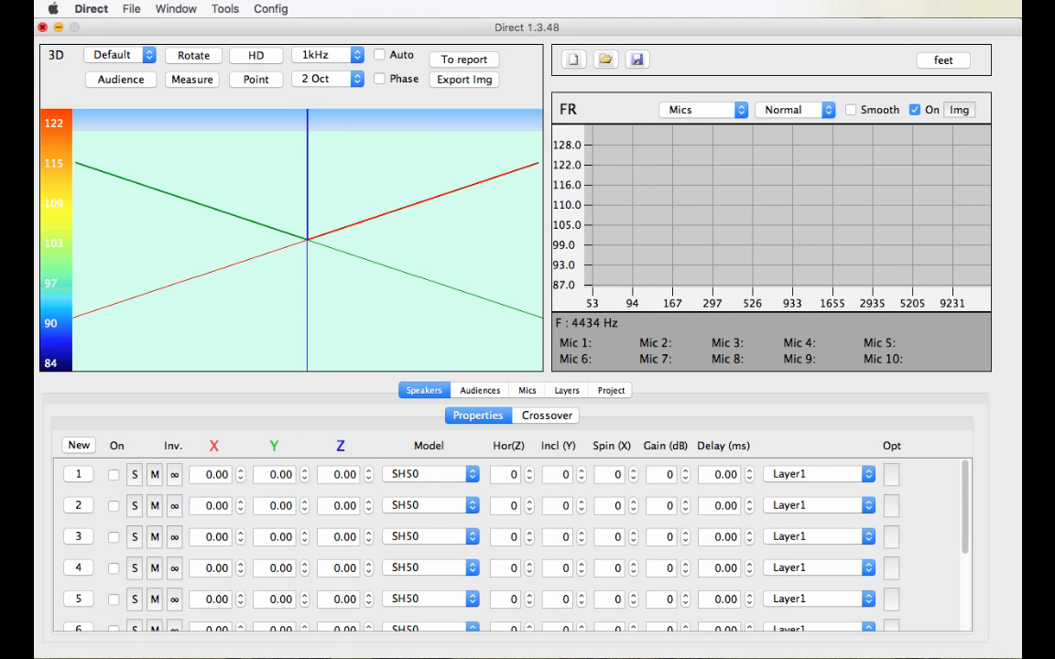
Show the audience properties and switch on audience 1
left_click(484, 392)
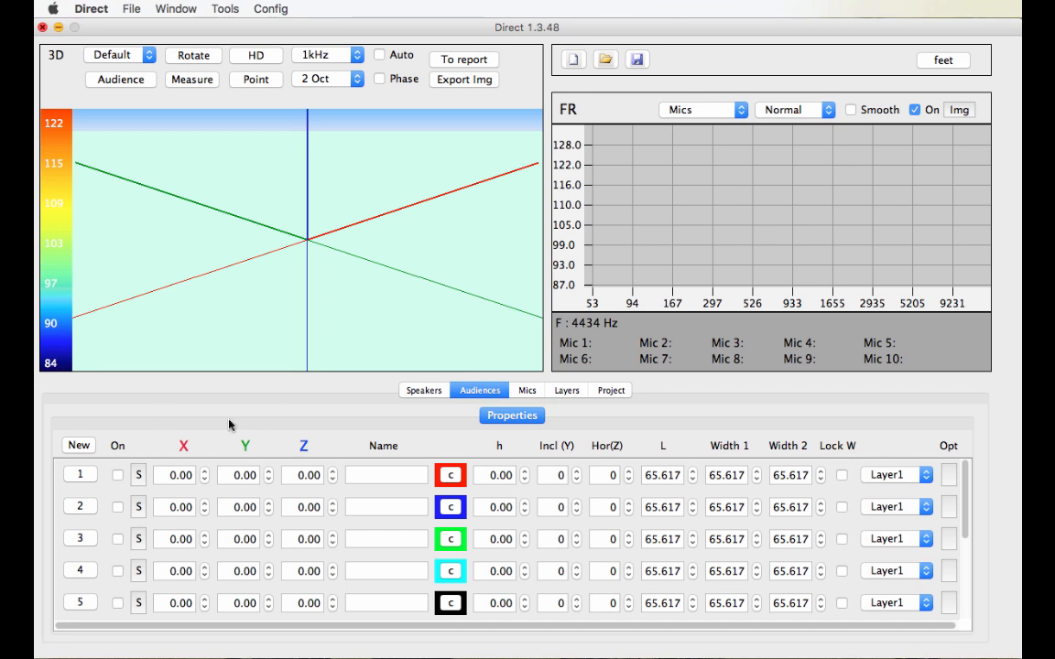
left_click(117, 477)
left_click(117, 477)
left_click(117, 478)
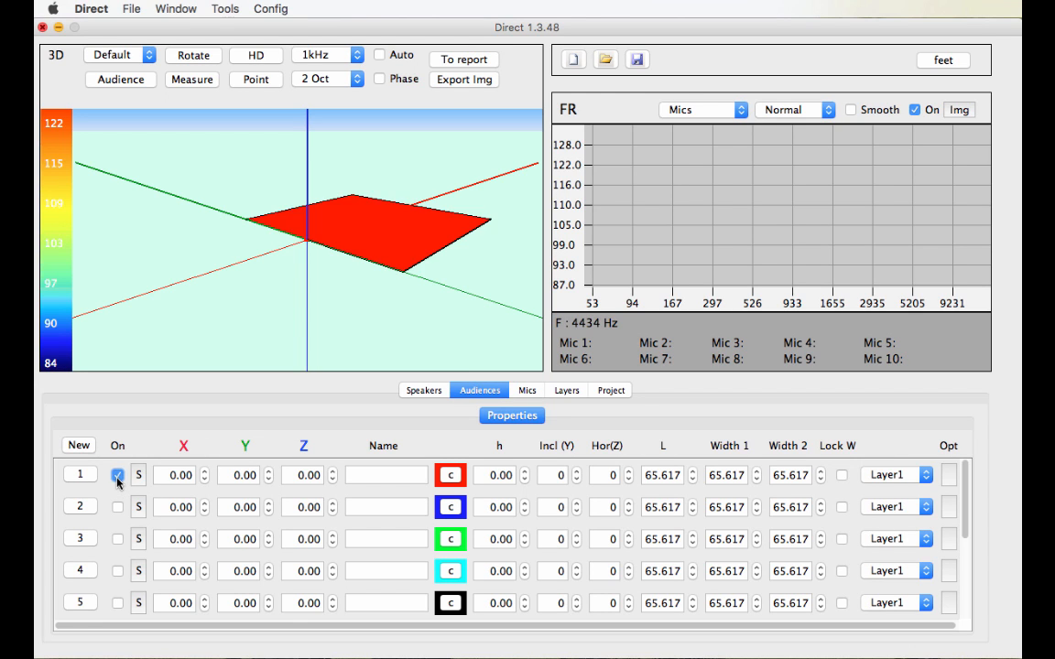
Set audience 1's length L to 10 feet
double_click(644, 473)
type("10")
key("Return")
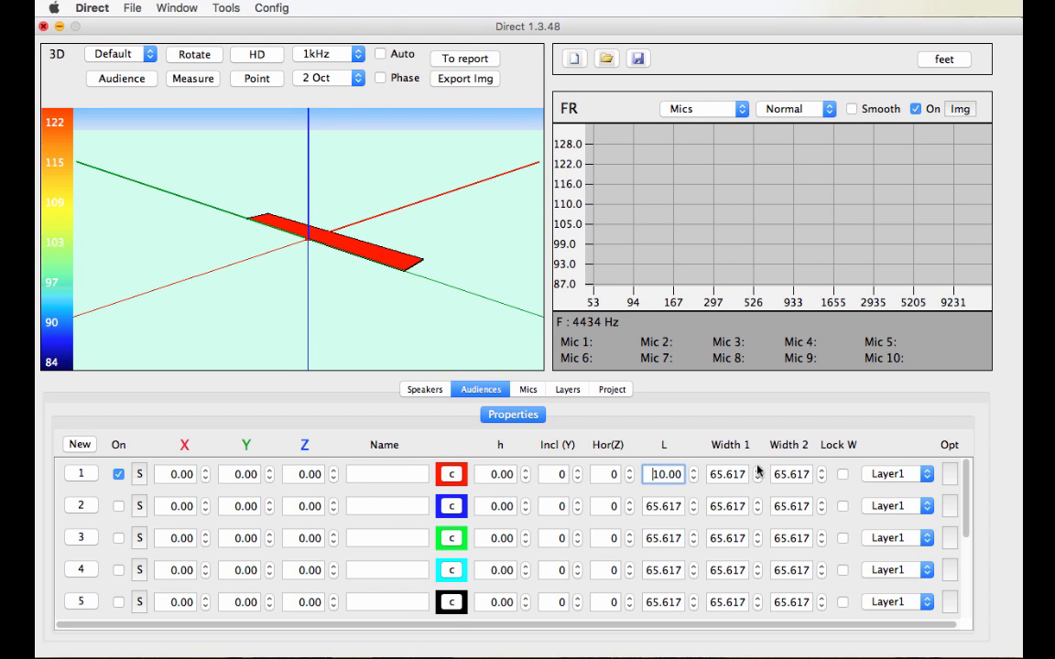
Set audience 1's height h to 4 feet and its inclination to 21 degrees
left_click(492, 475)
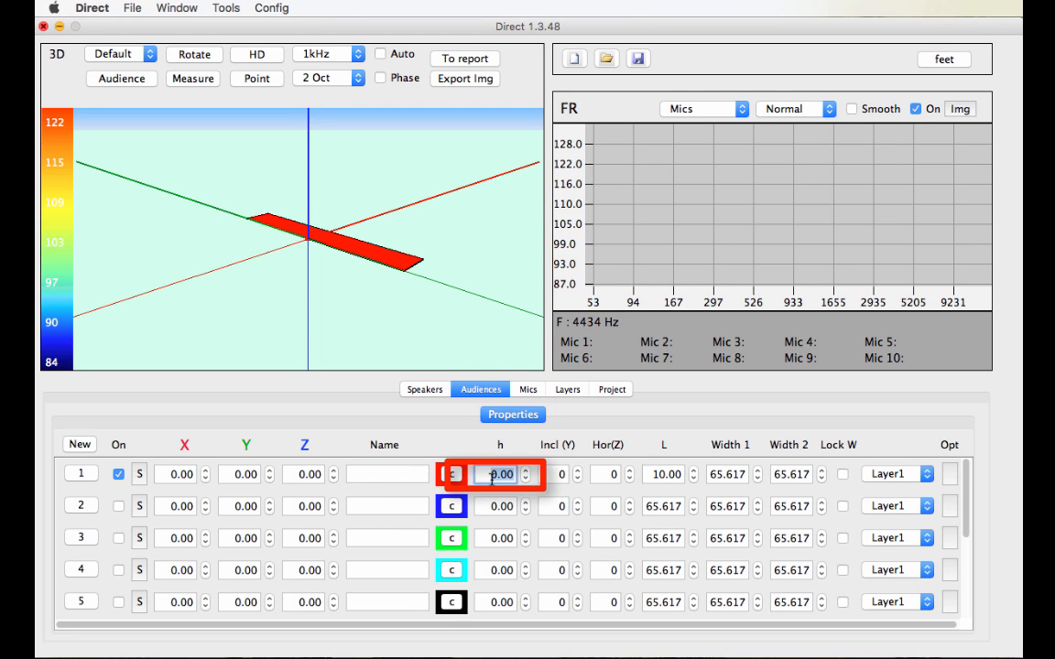
type("4")
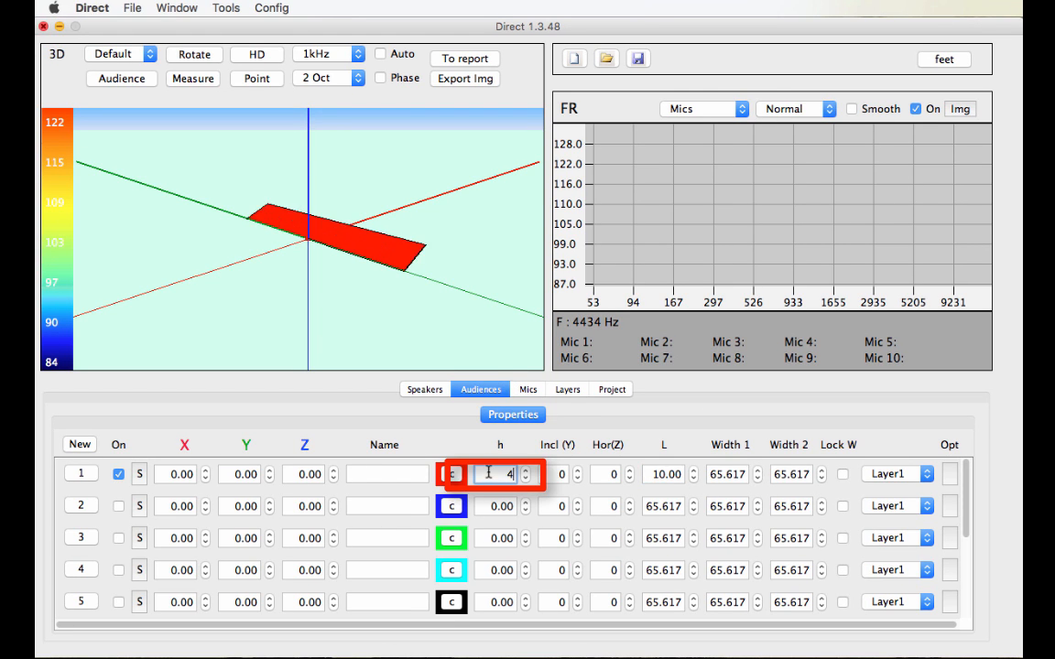
key("Tab")
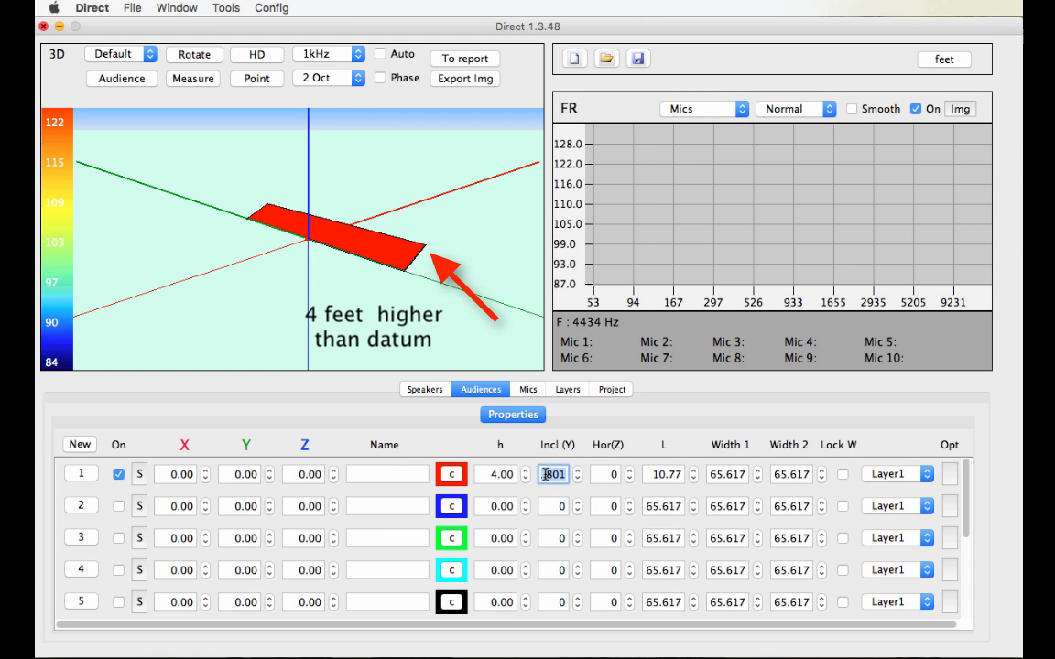
type("21")
key("Tab")
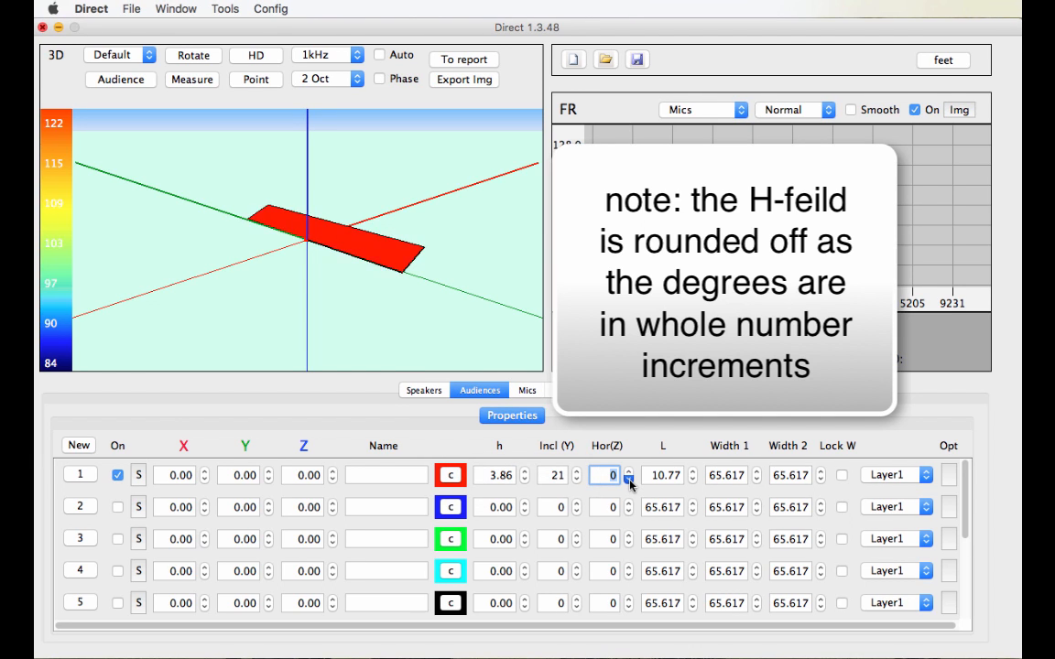
Rotate audience 1 horizontally about Z past -31 degrees and return it to 0
left_click(630, 480)
left_click(630, 480)
left_click(629, 480)
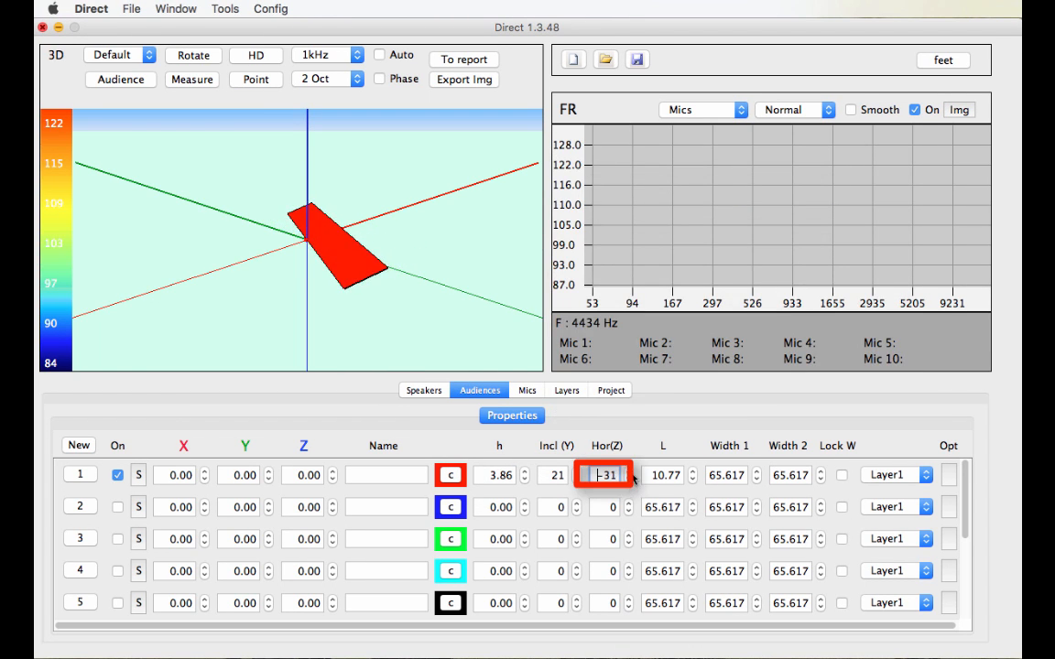
left_click(629, 480)
left_click(631, 471)
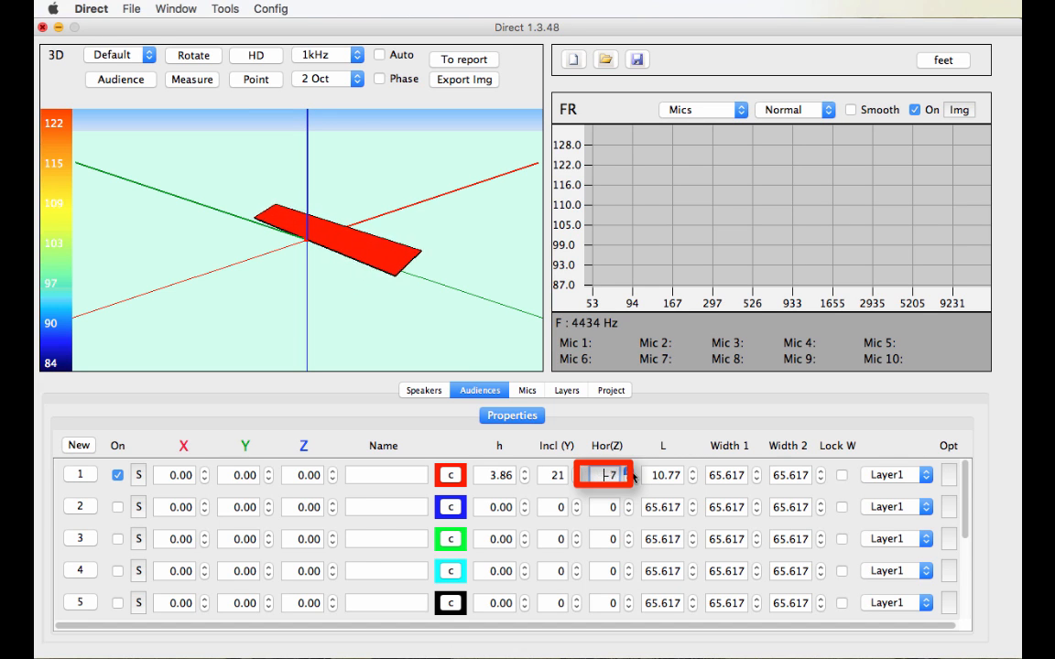
left_click(630, 472)
left_click(630, 472)
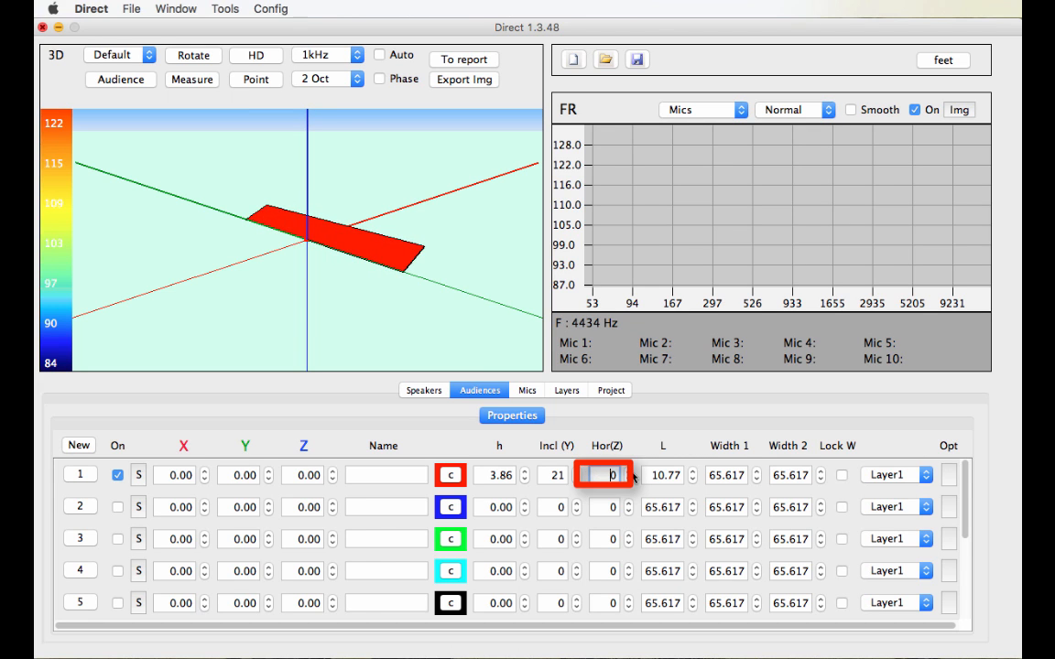
Raise audience 1's length L to 28.00 feet and bring it down to 15.00 feet
left_click(694, 472)
left_click(694, 471)
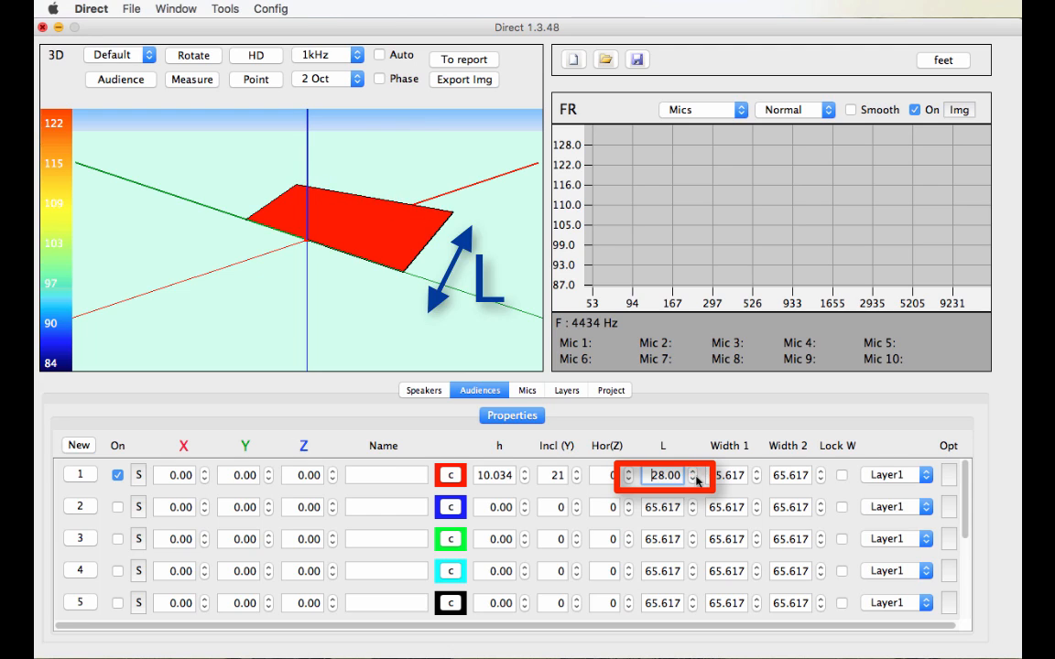
left_click(694, 480)
left_click(694, 480)
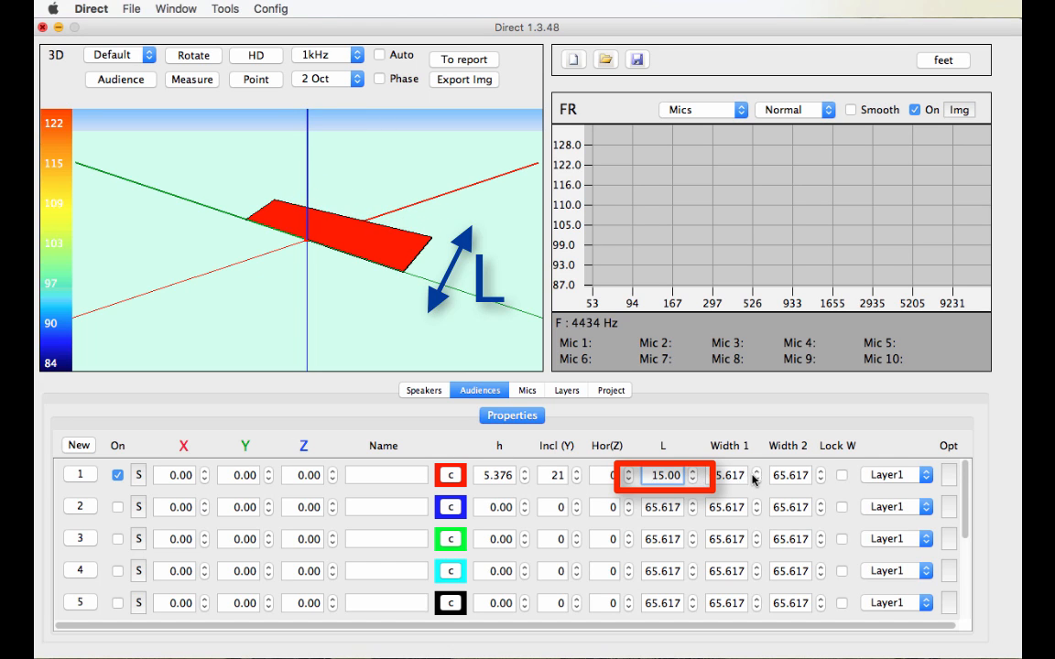
Widen audience 1's Width 1 to 82.617 and return it to 65.617, and raise Width 2 to 71.617 feet
left_click(756, 472)
left_click(757, 472)
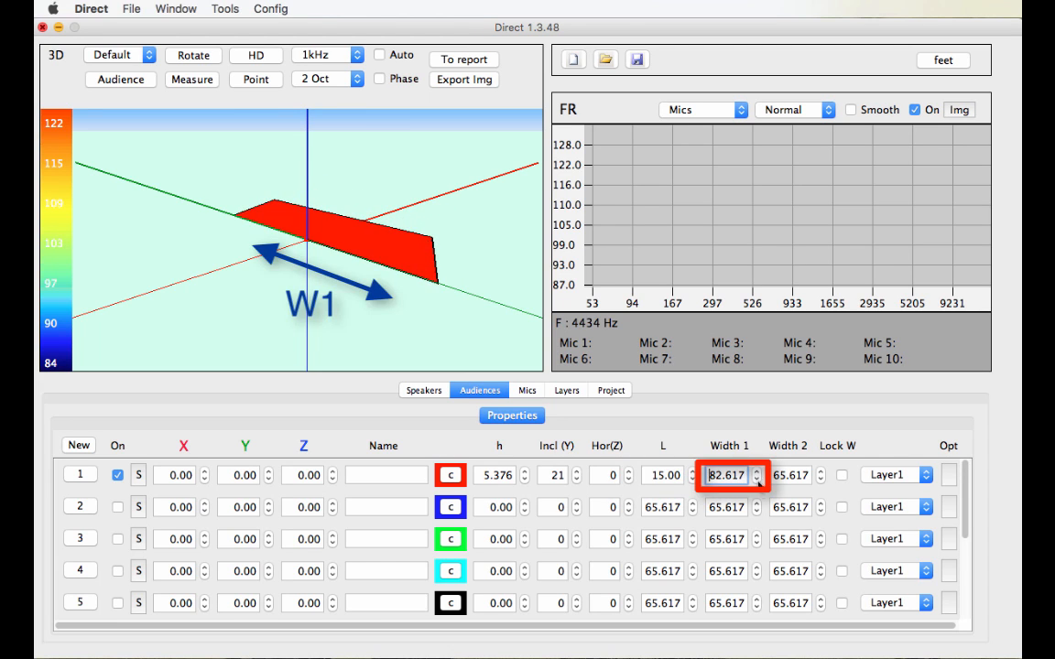
left_click(756, 479)
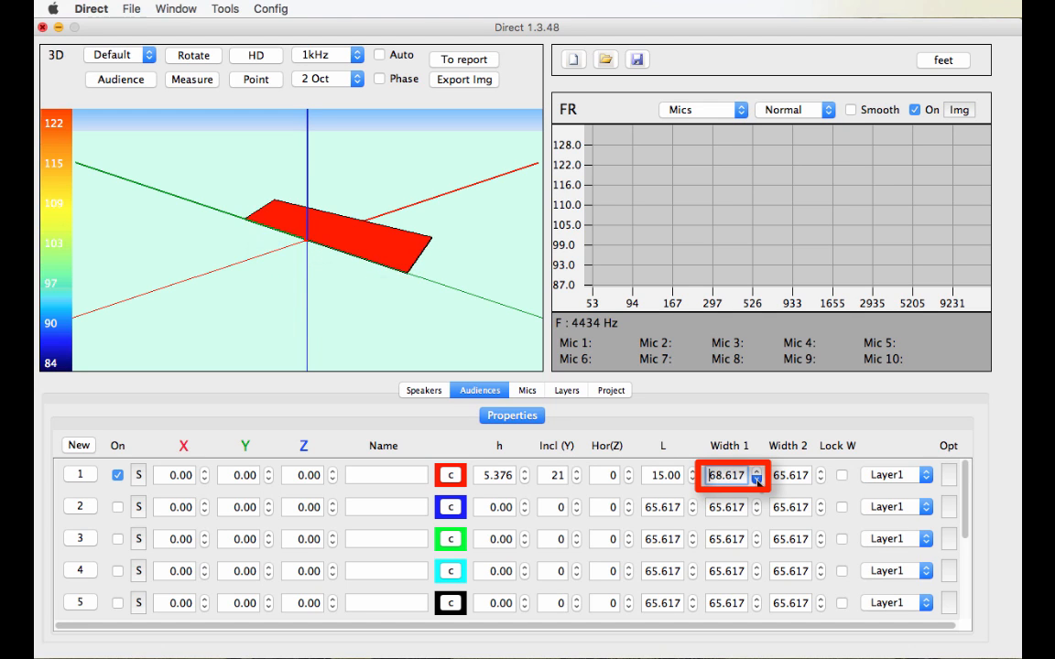
left_click(820, 471)
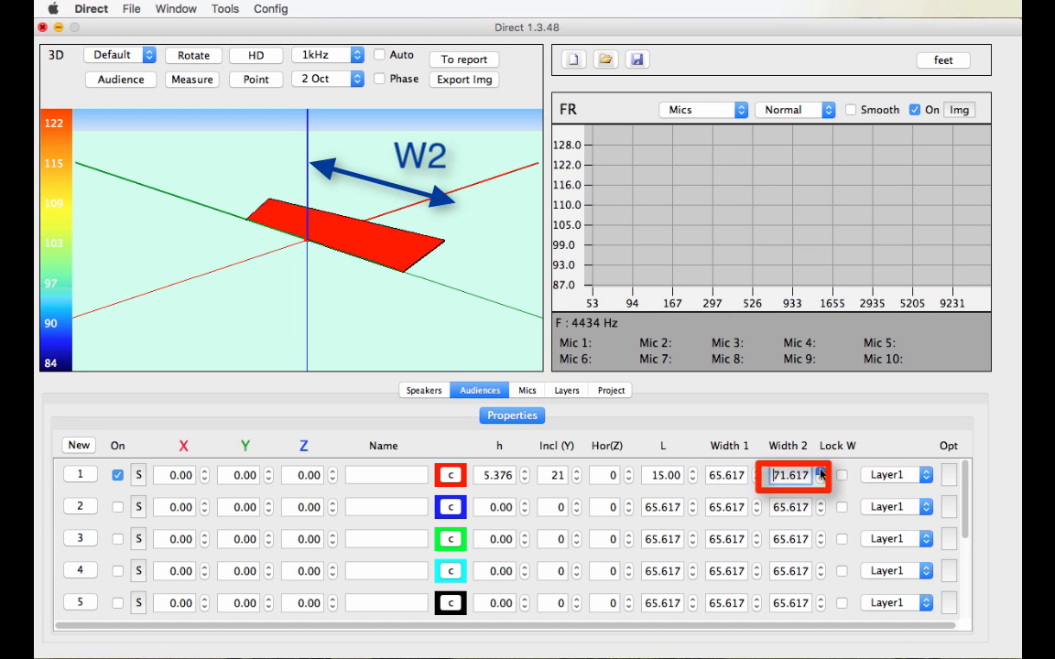
Lock audience 1's two widths together, raise them to 82.00 feet and reduce them to 70.00
left_click(842, 476)
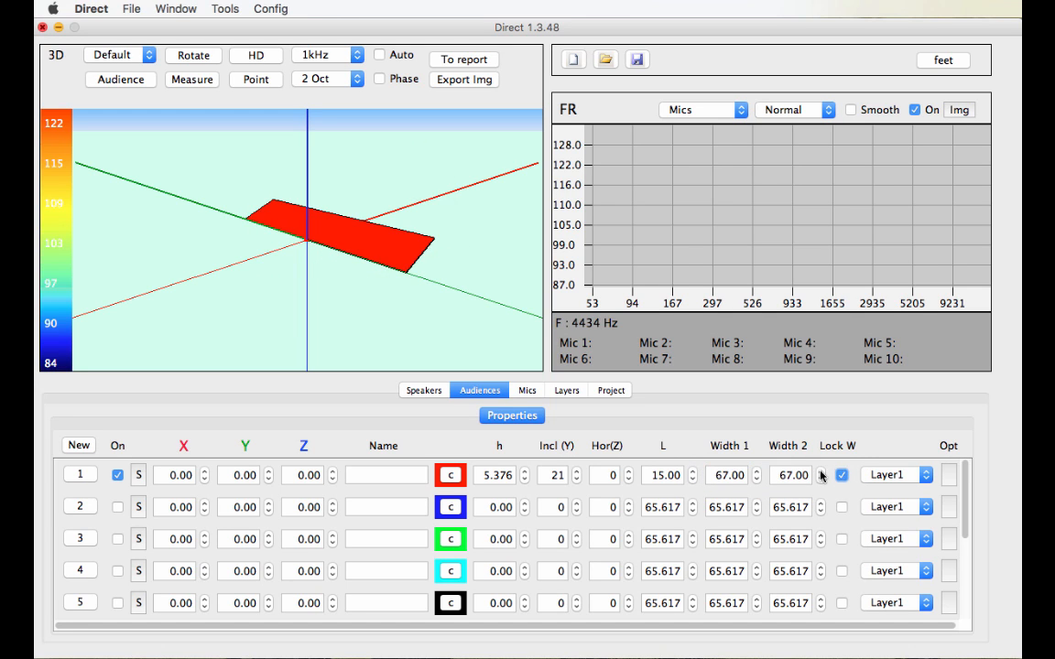
left_click(820, 471)
left_click(820, 471)
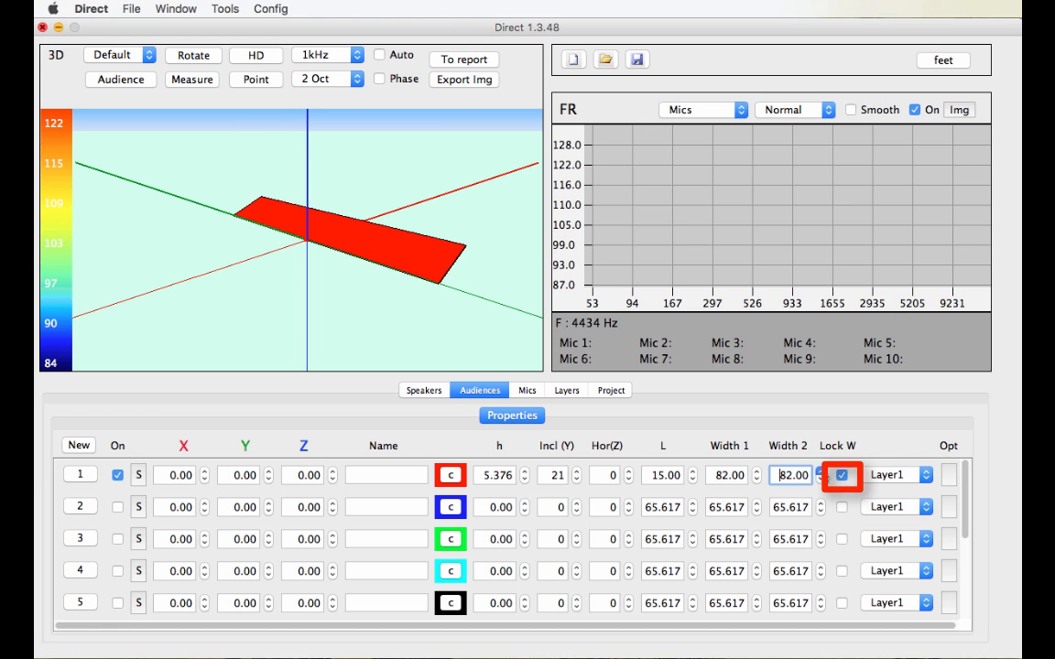
left_click(819, 479)
left_click(819, 479)
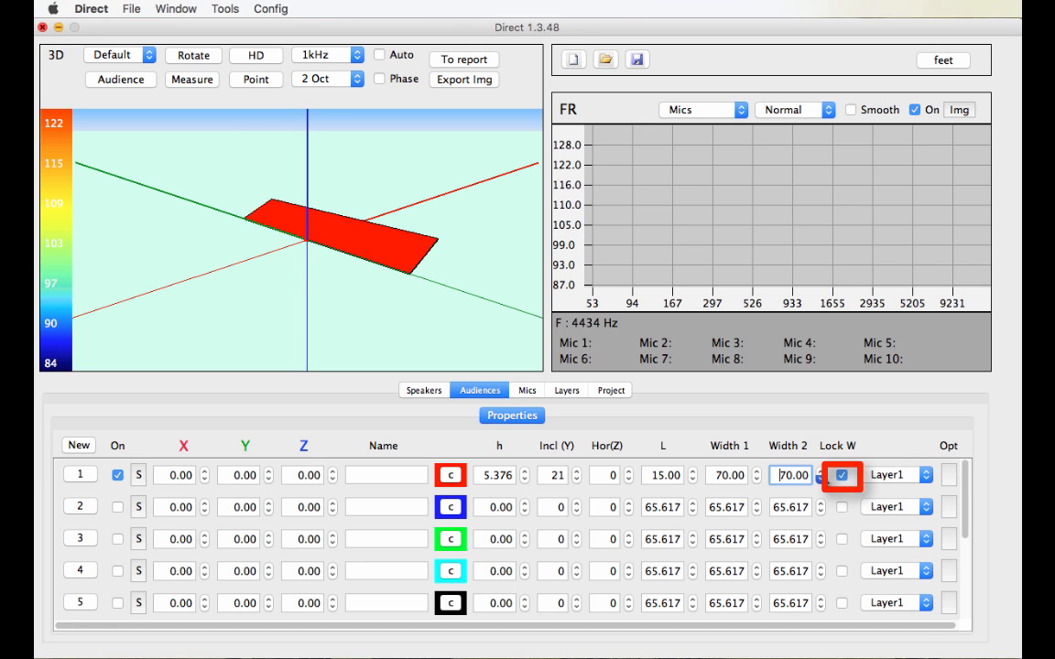
Set audience 1's Width 1 to 0 to form a triangle, and restore it to 67 feet
type("0")
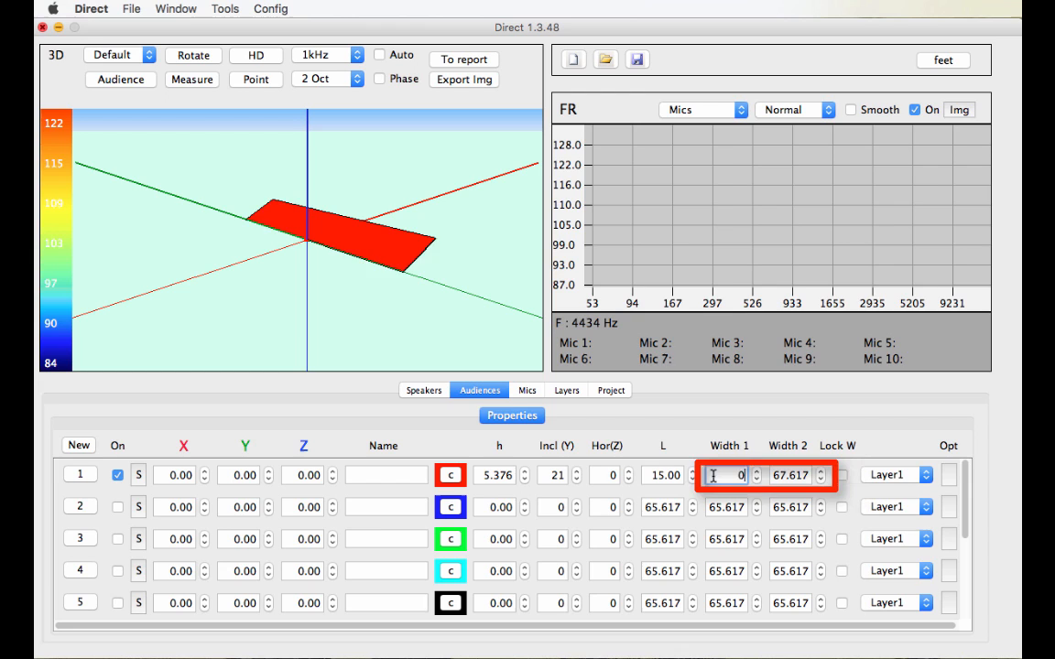
key("Tab")
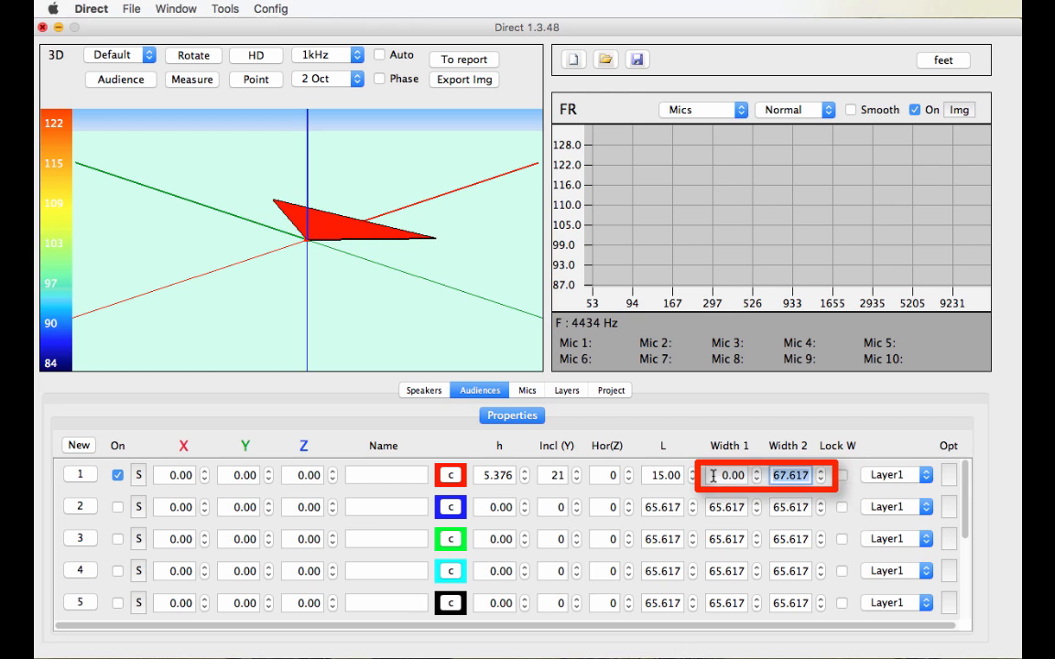
left_click(712, 476)
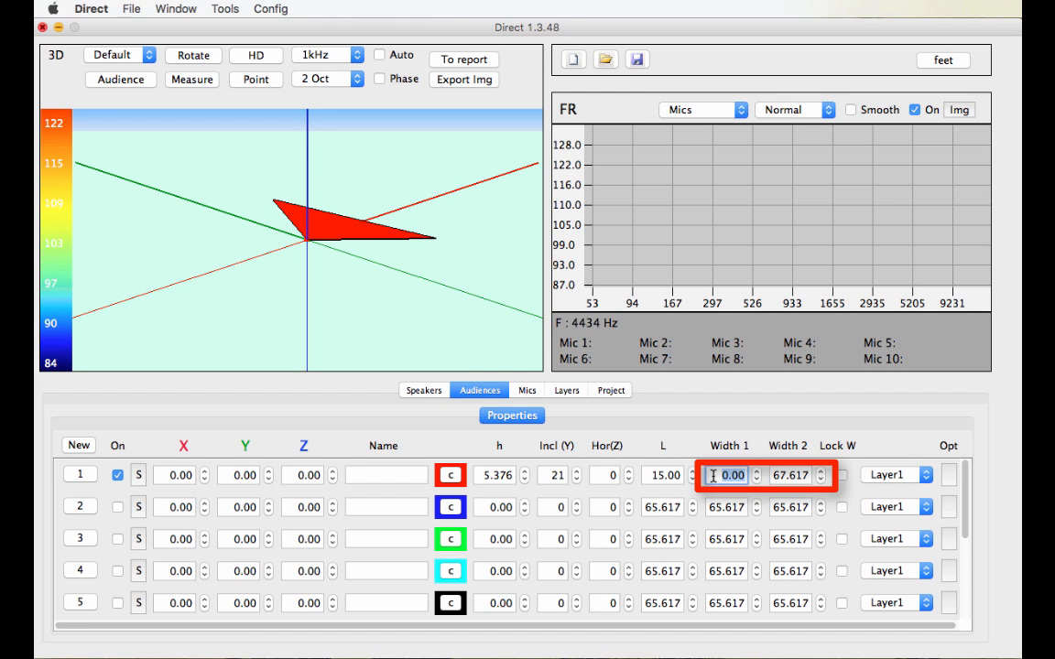
type("67")
key("Tab")
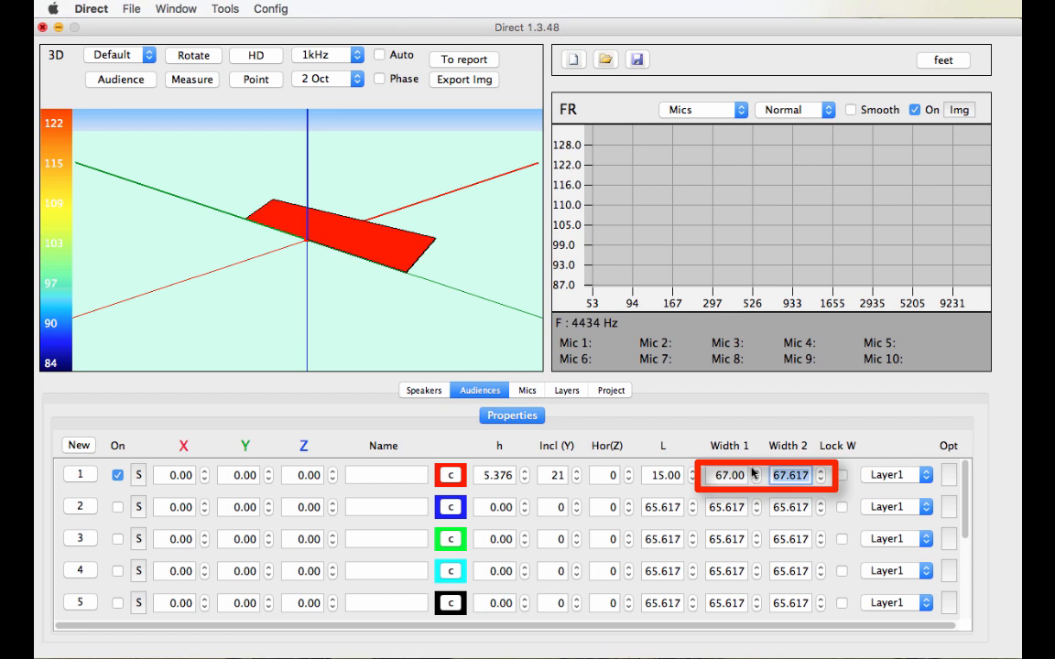
Reduce audience 1's Width 2 to 0, restore it to 67 feet, and lock the two widths together
type("0")
key("Tab")
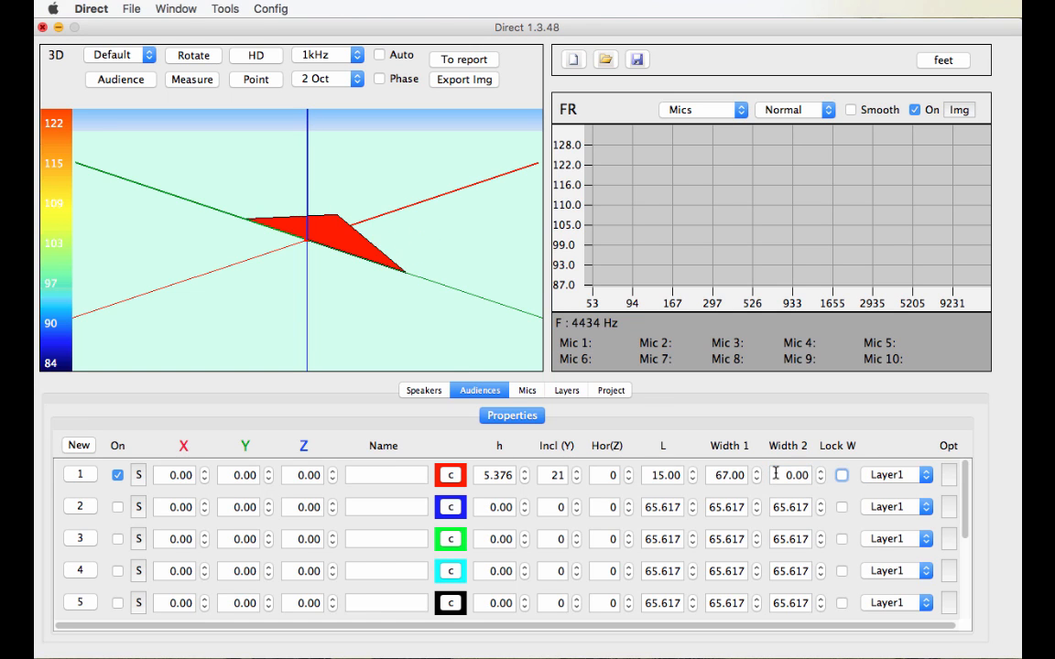
left_click(775, 473)
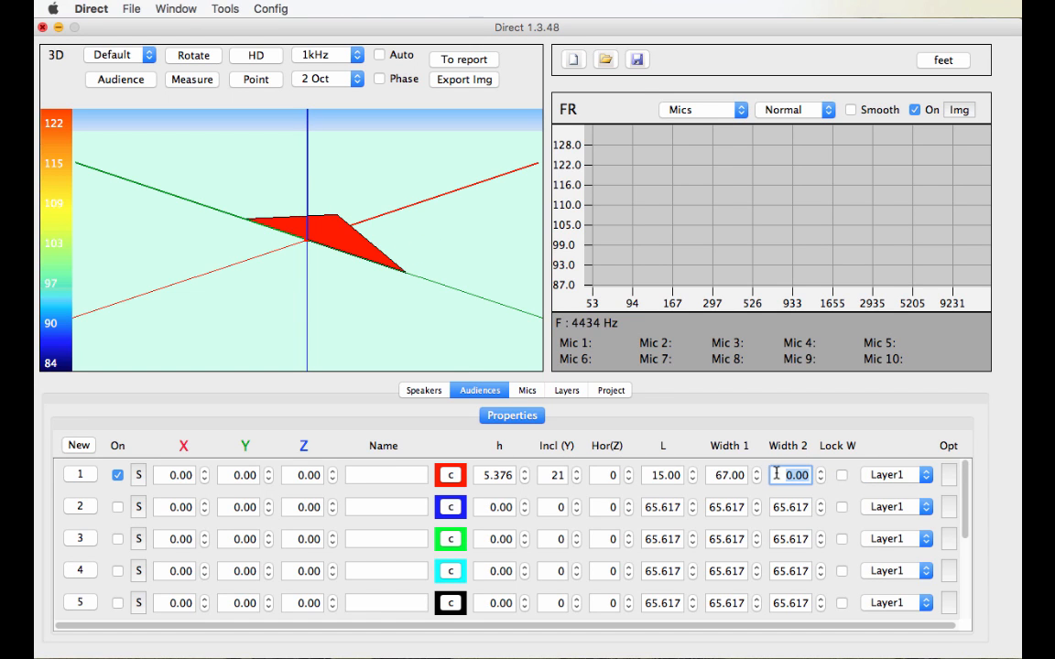
type("67")
key("Return")
left_click(842, 476)
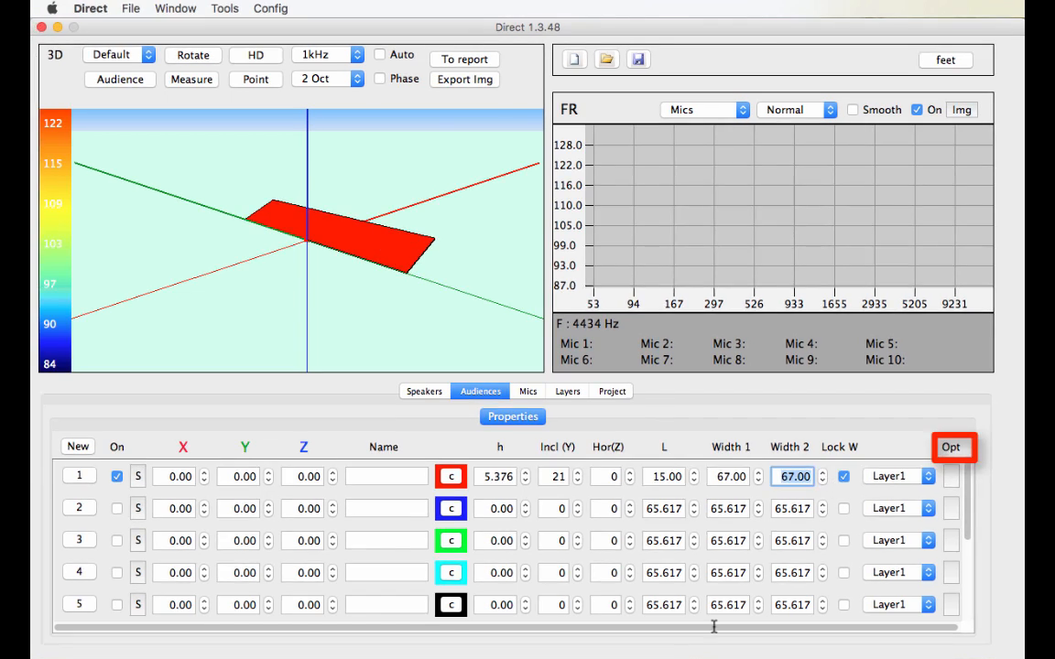
Locate audience 29 of the stadium project in the 3D view using its options
left_click(948, 475)
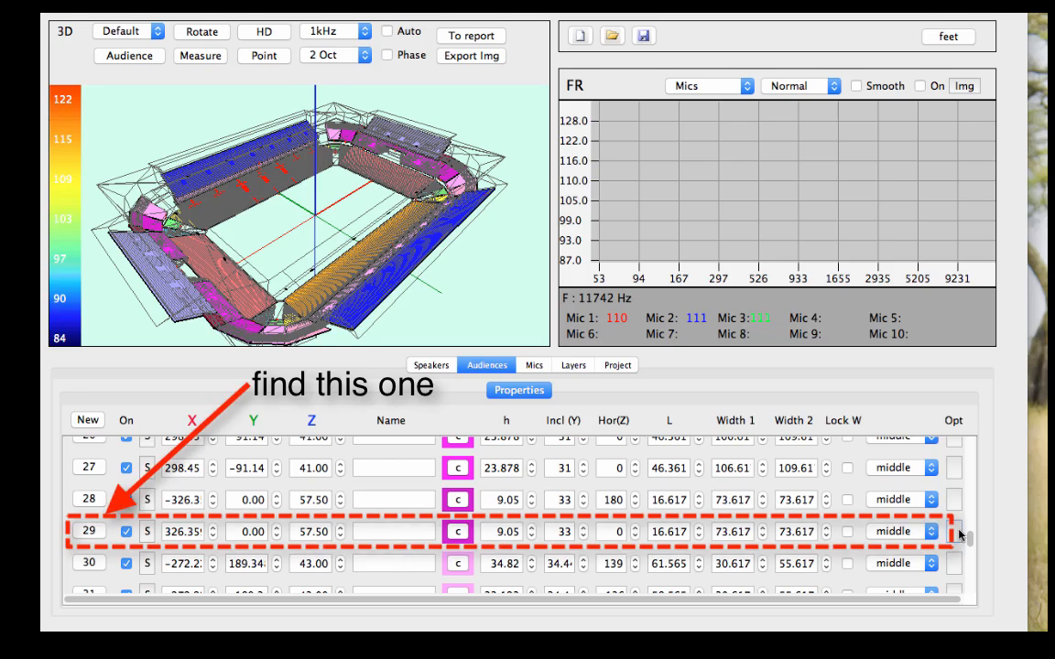
right_click(959, 536)
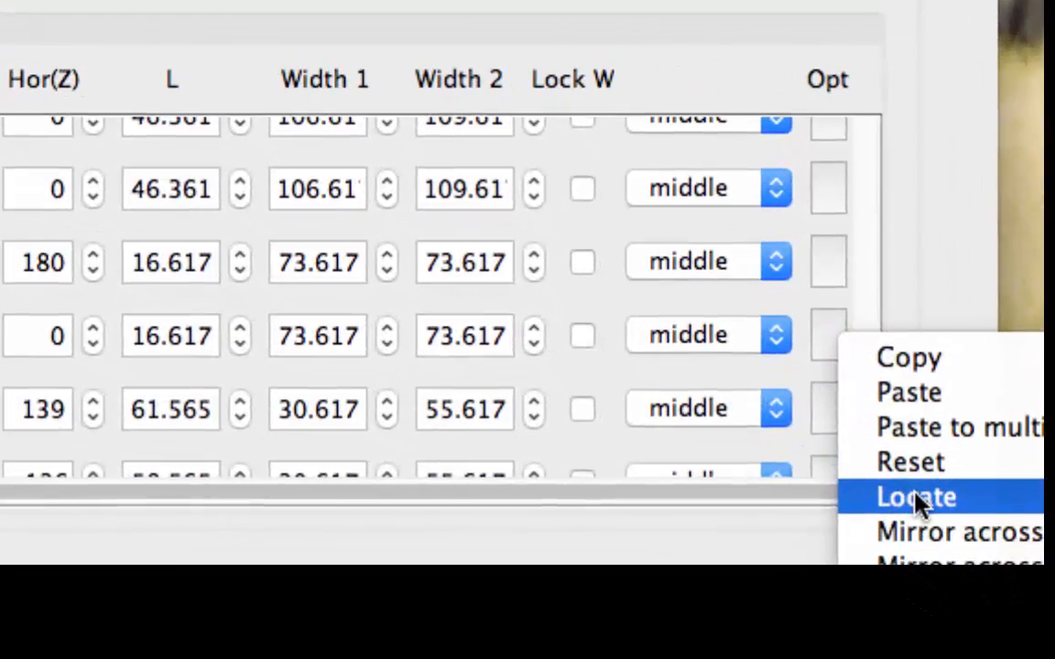
left_click(947, 542)
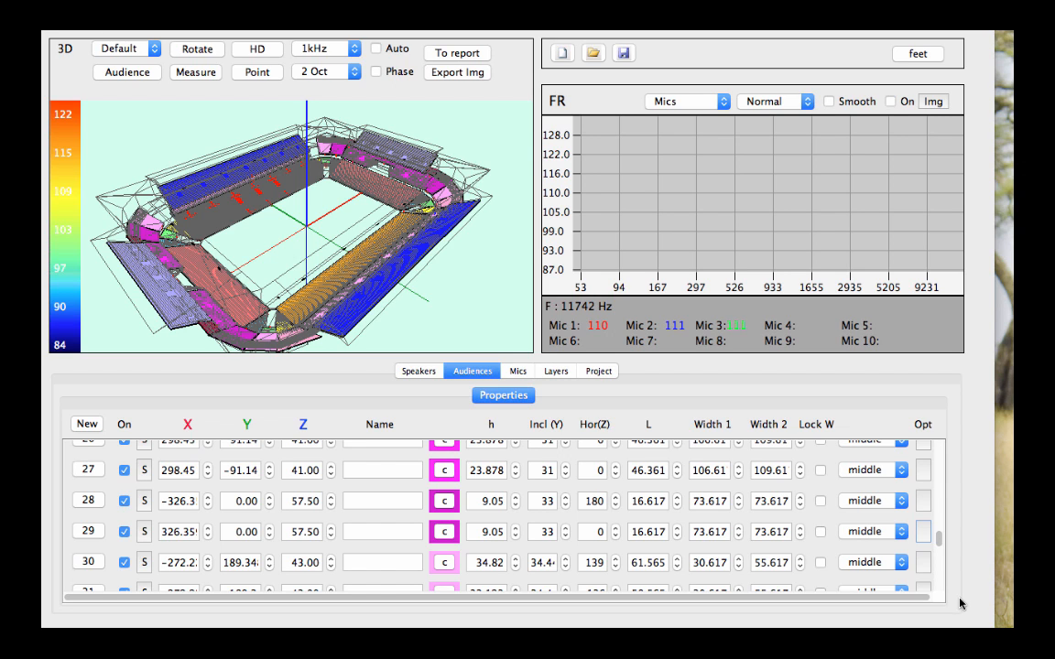
left_click(481, 289)
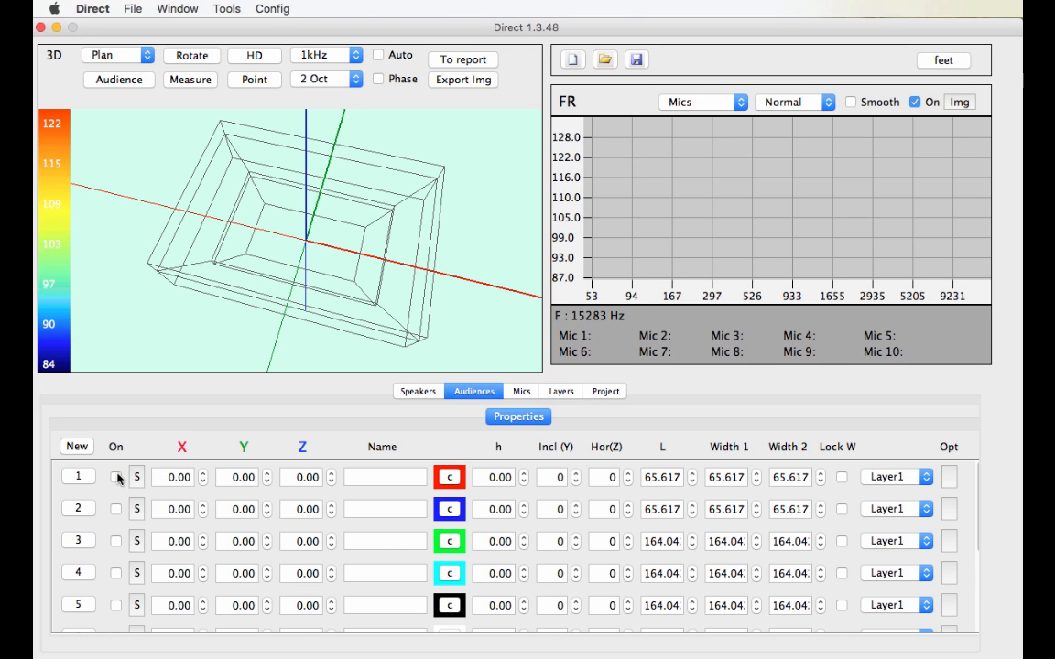
Turn on audience 1 in the wireframe venue, move it to X 56.00 and incline it 31 degrees
left_click(115, 476)
left_click(203, 474)
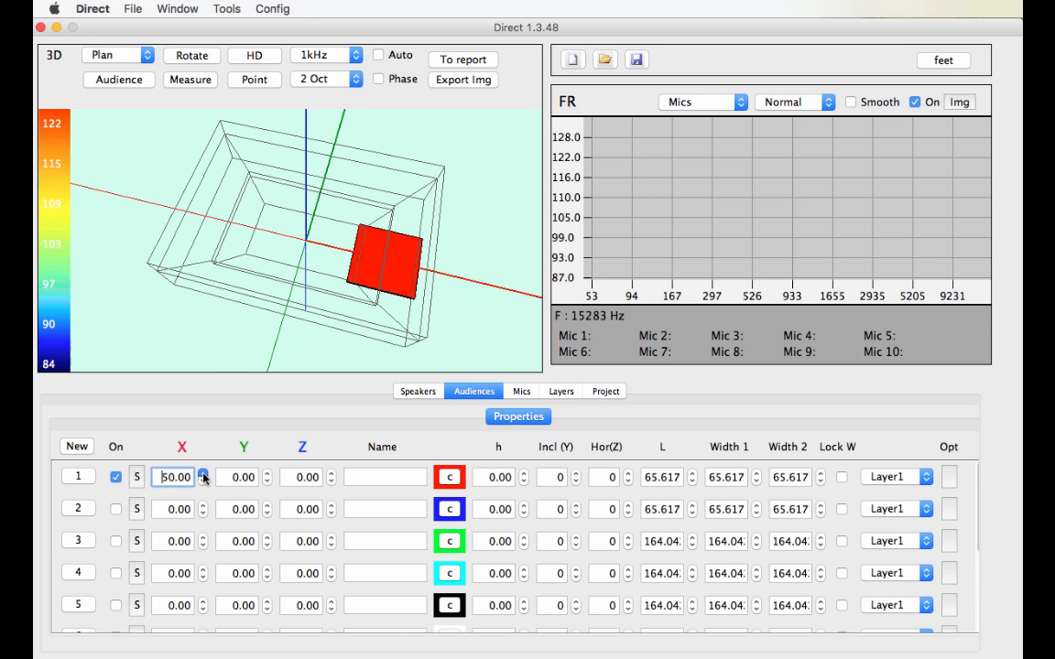
left_click(577, 473)
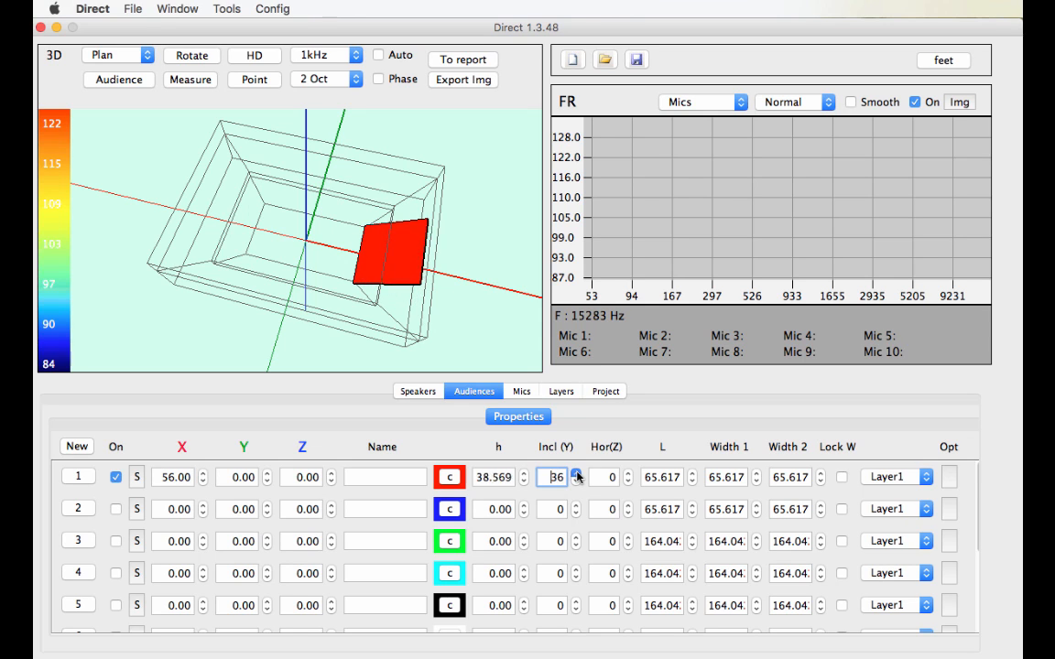
left_click(577, 482)
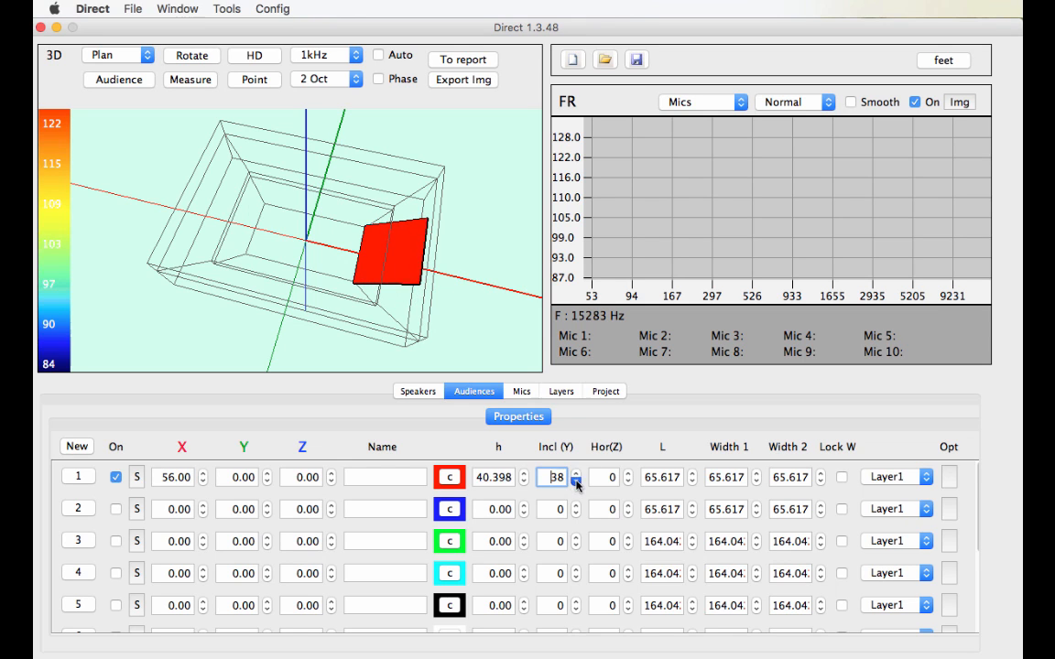
Shorten audience 1's length L to 27.617 feet and widen its Width 2 to 101.61 feet to fit the stand outline
left_click(693, 485)
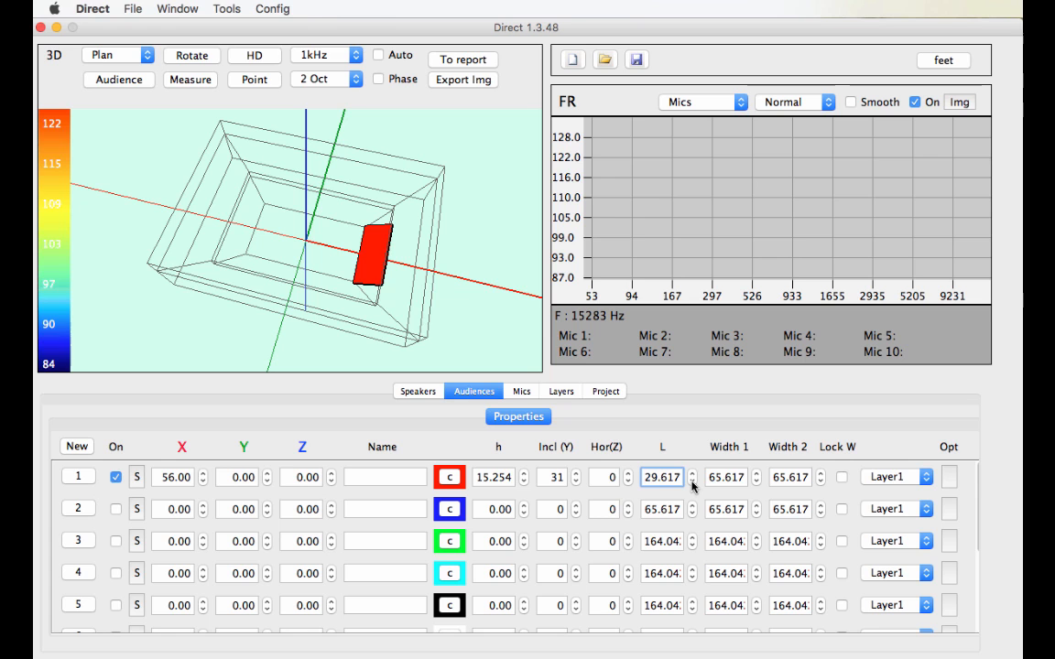
left_click(693, 484)
left_click(822, 474)
left_click(822, 477)
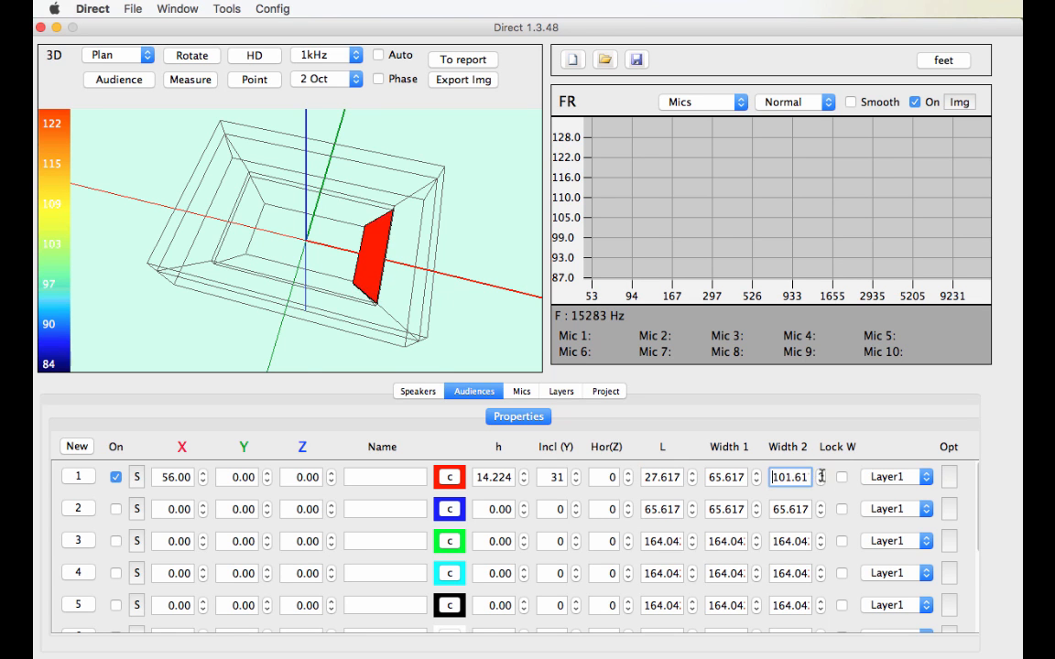
In plan view, pick the point 0.0, 31.8, 0.0 on the venue's inner edge and place audience 2 there
left_click_drag(312, 290, 342, 300)
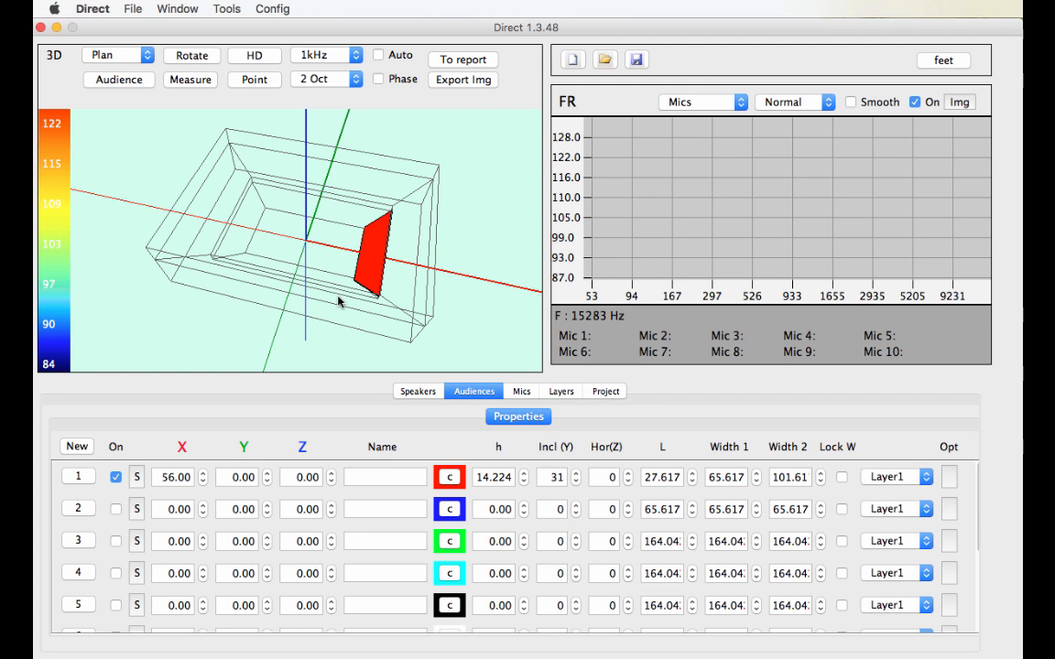
left_click(117, 57)
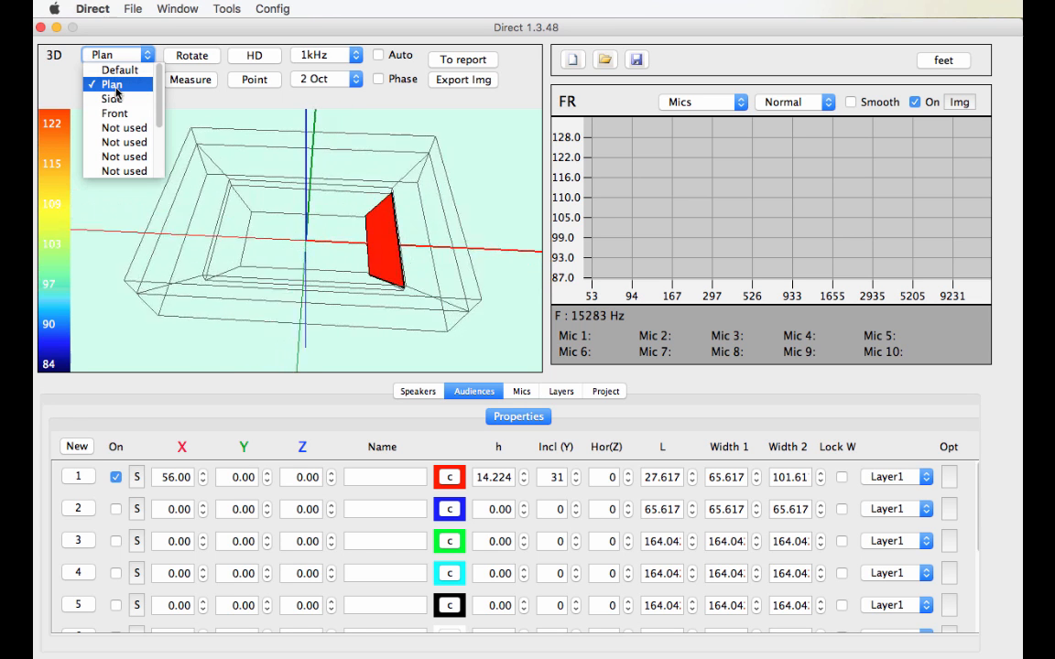
left_click(117, 86)
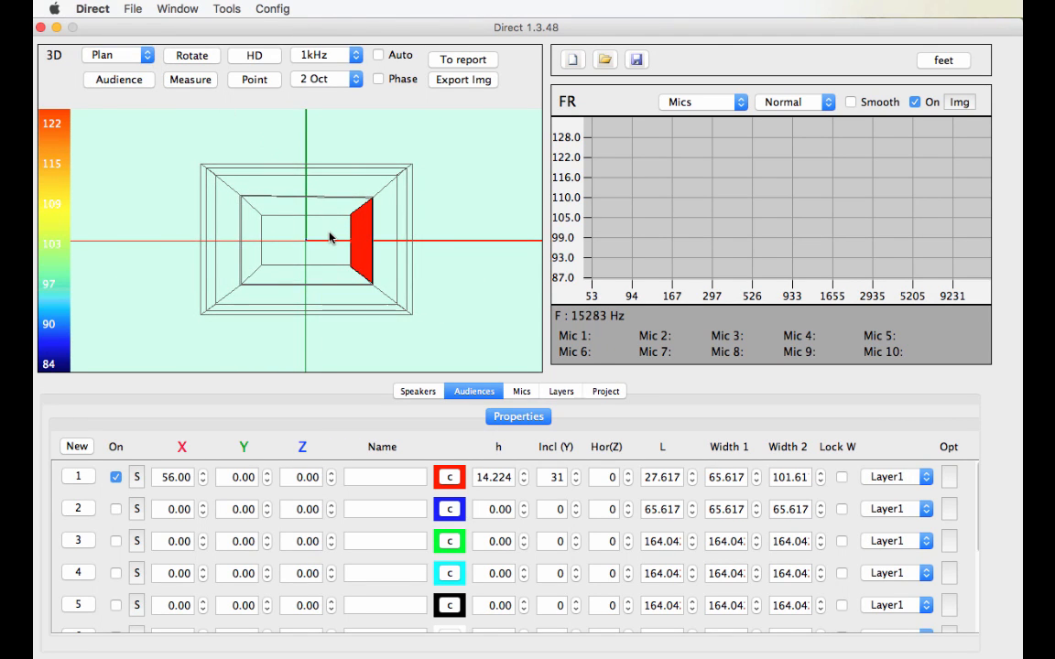
scroll(331, 237, "up", 5)
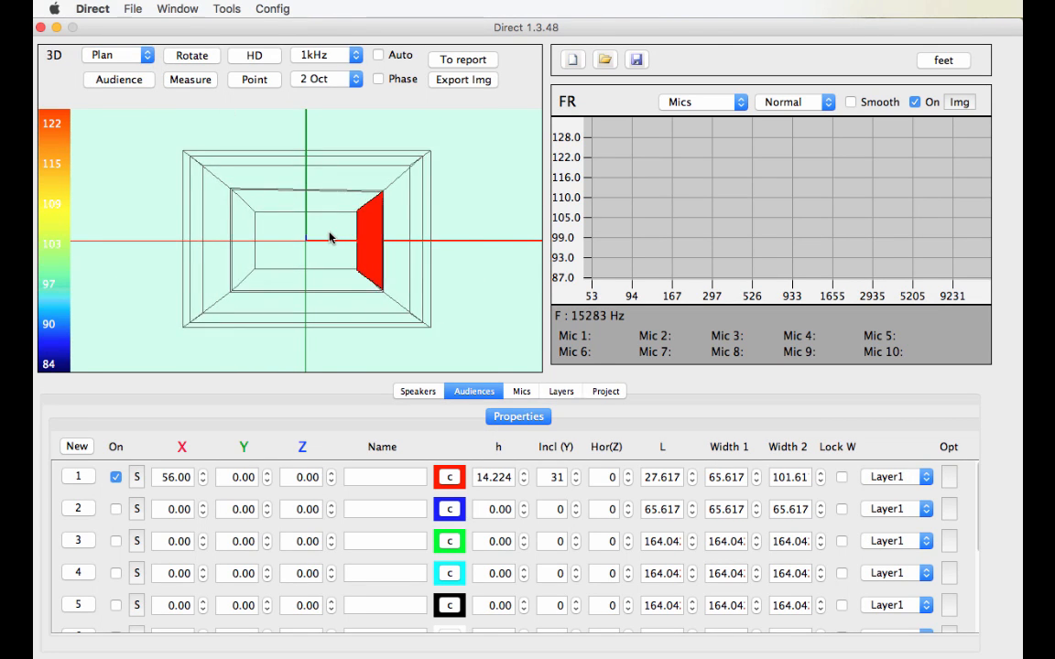
left_click(264, 83)
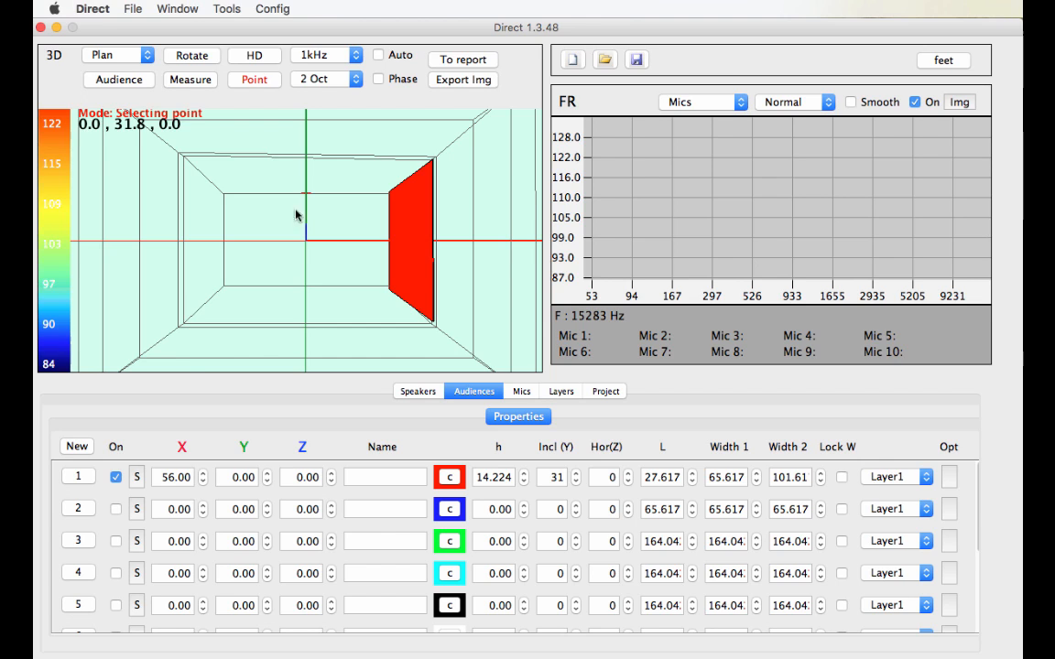
left_click(188, 367)
left_click(80, 510)
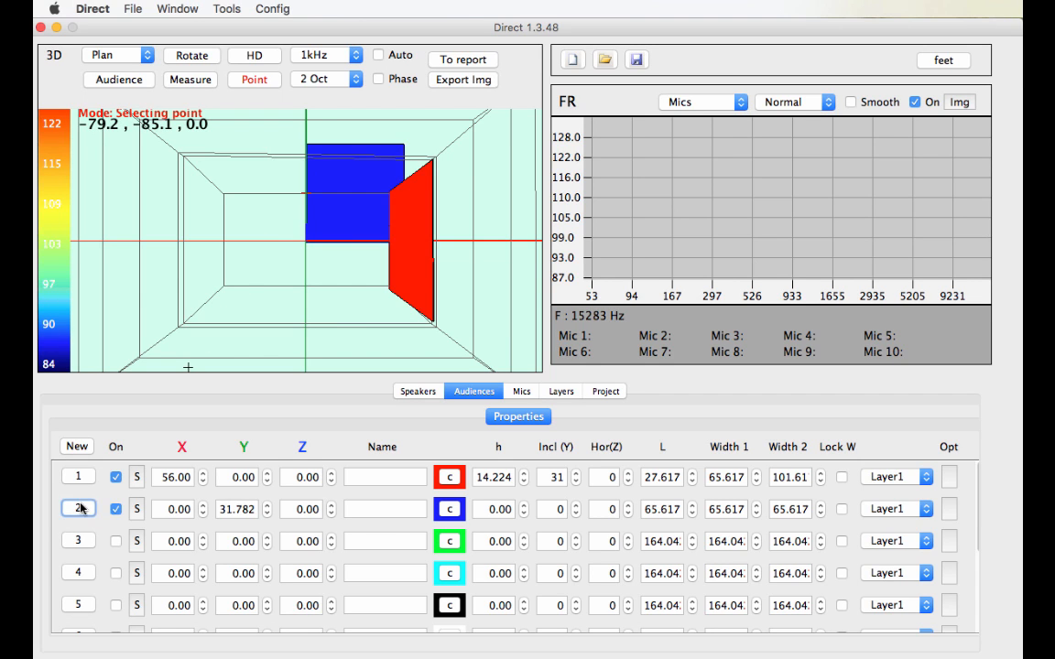
Rotate audience 2 to 90 degrees, incline it 33 degrees, and set its length to 21.617 and widths to 112.61 and 156.61 feet
left_click(628, 506)
left_click_drag(628, 505, 629, 510)
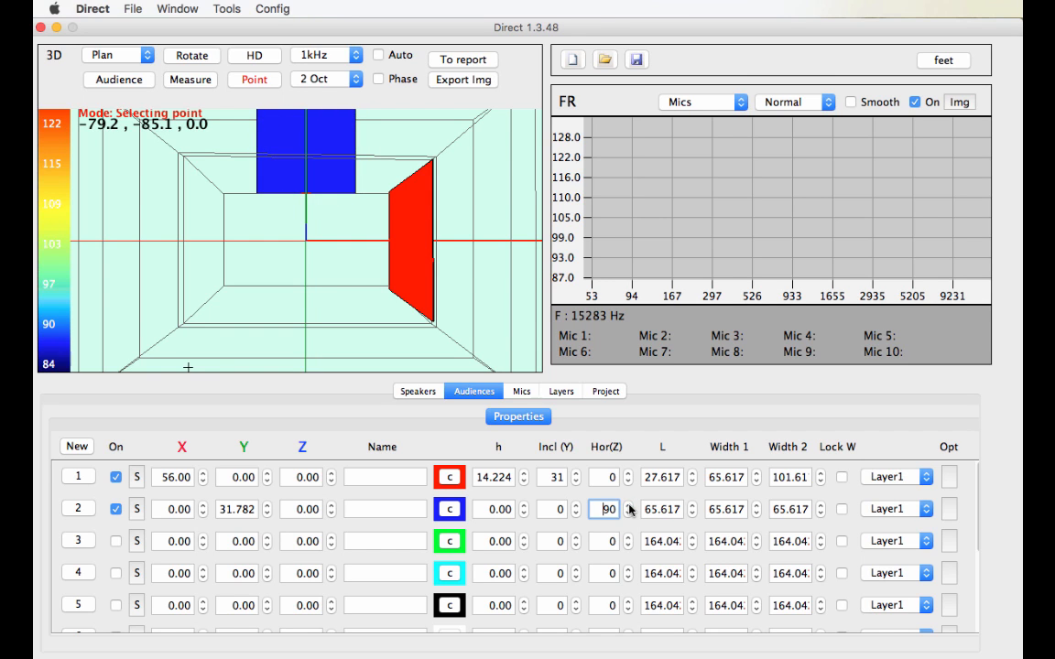
left_click_drag(692, 515, 692, 515)
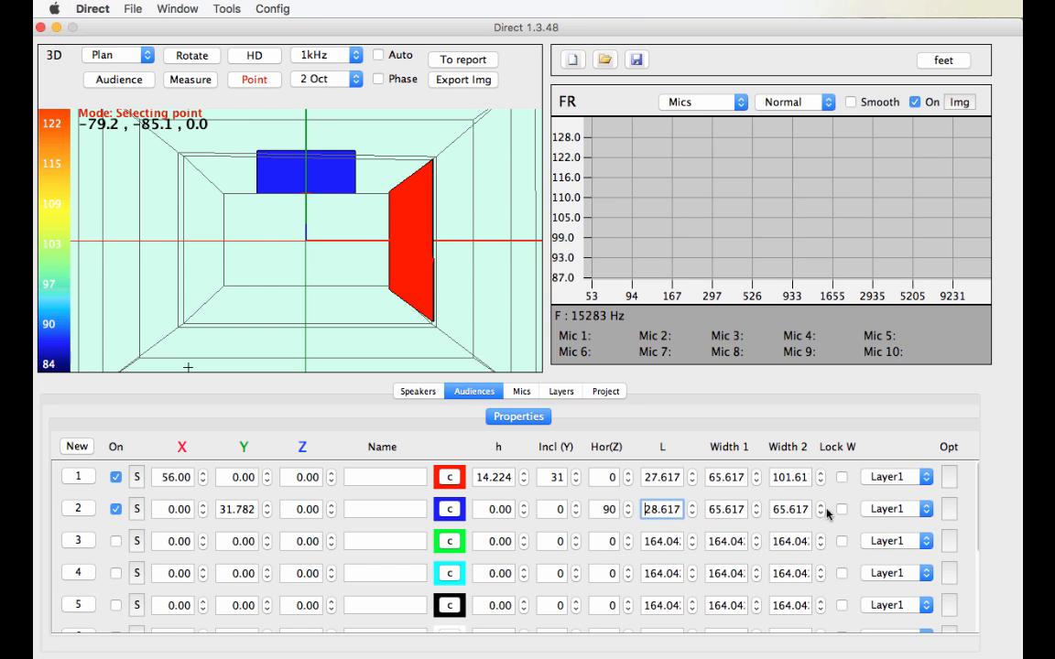
left_click_drag(821, 512, 821, 512)
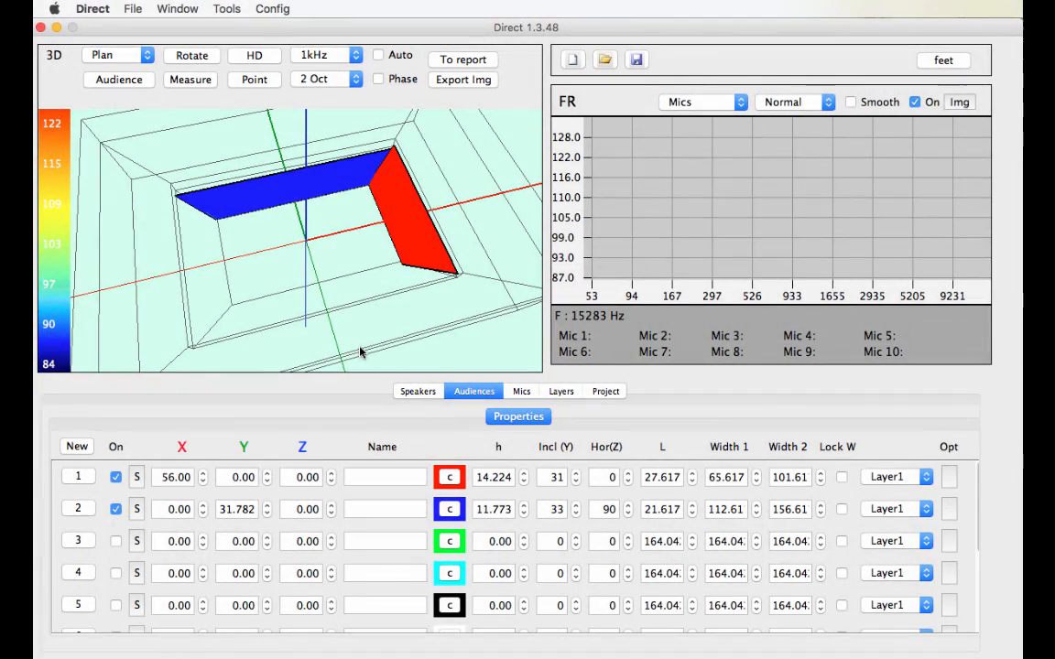
Draw an audience through the corners of the stand opposite the red audience and assign it to audience 3
left_click_drag(363, 354, 284, 359)
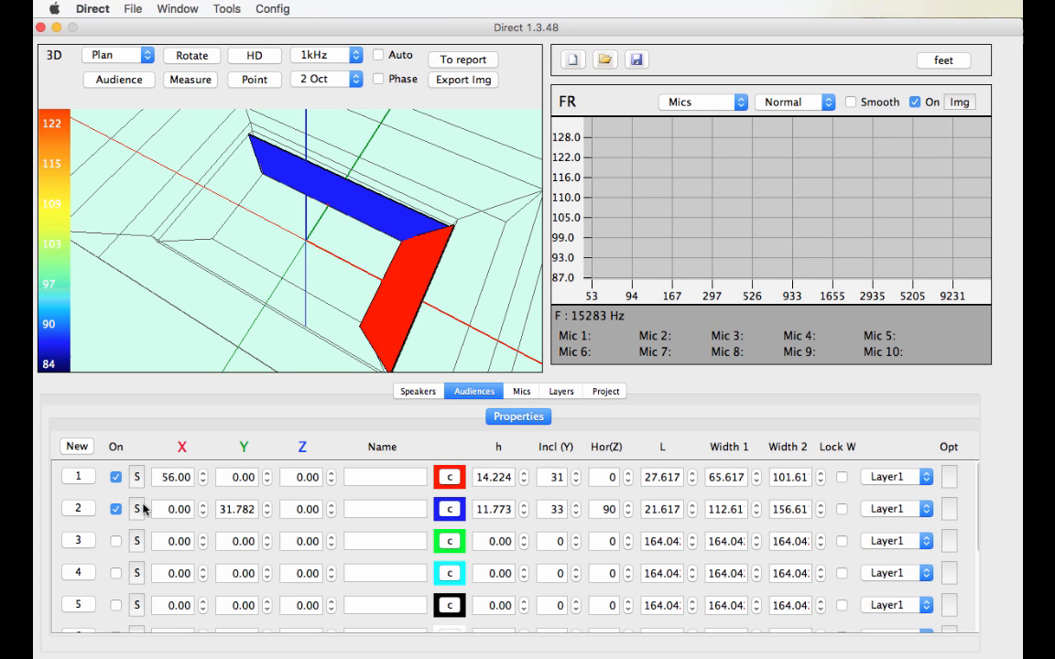
left_click(126, 80)
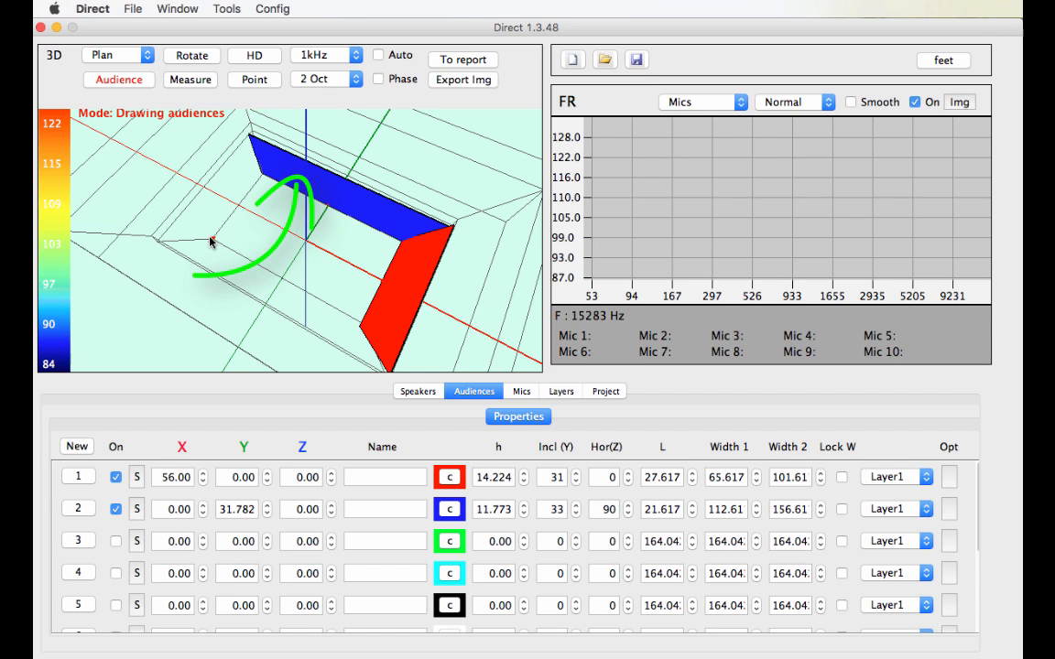
left_click(211, 240)
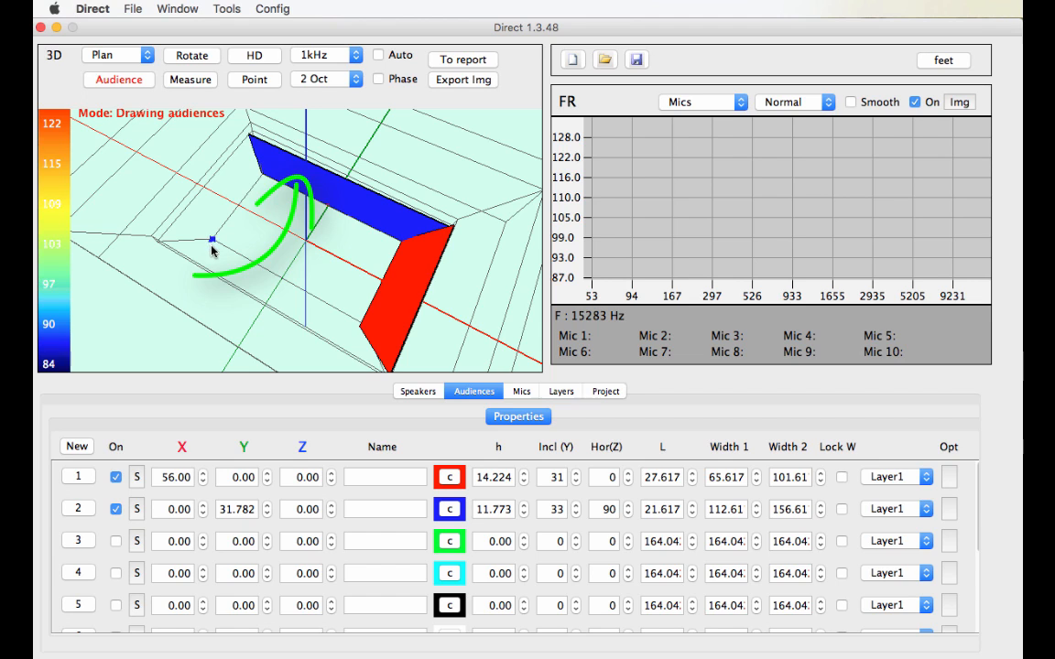
left_click(262, 175)
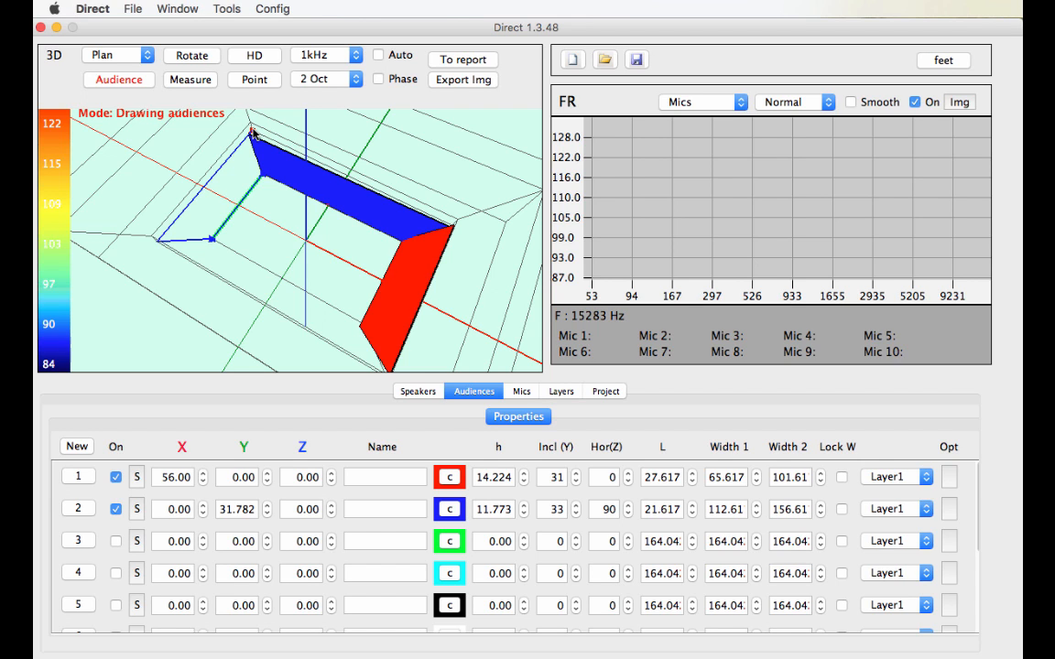
left_click(252, 131)
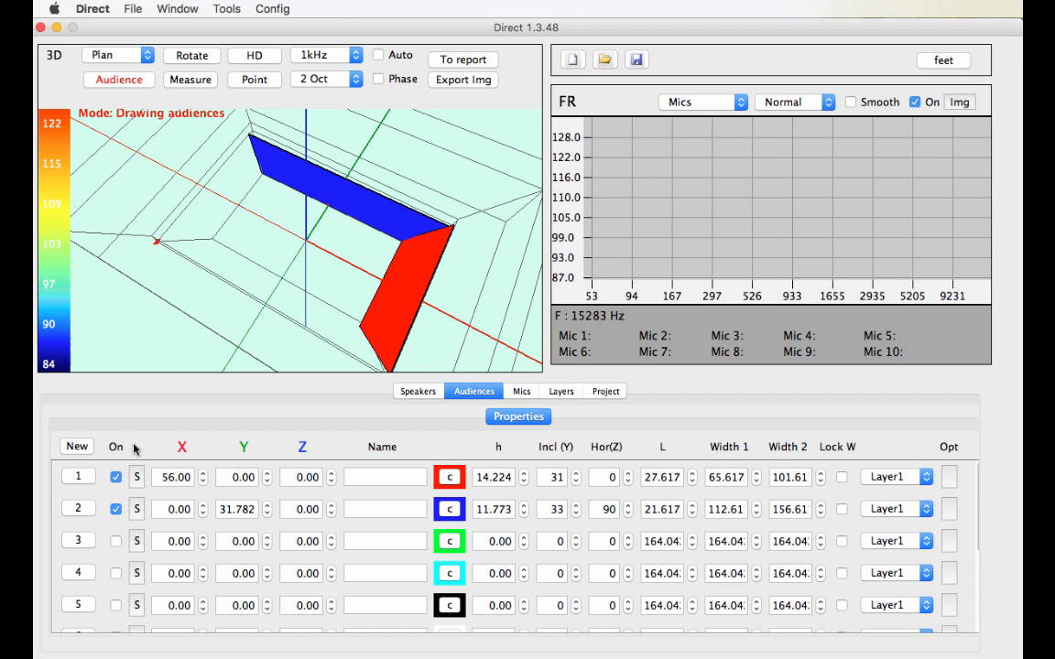
left_click(86, 542)
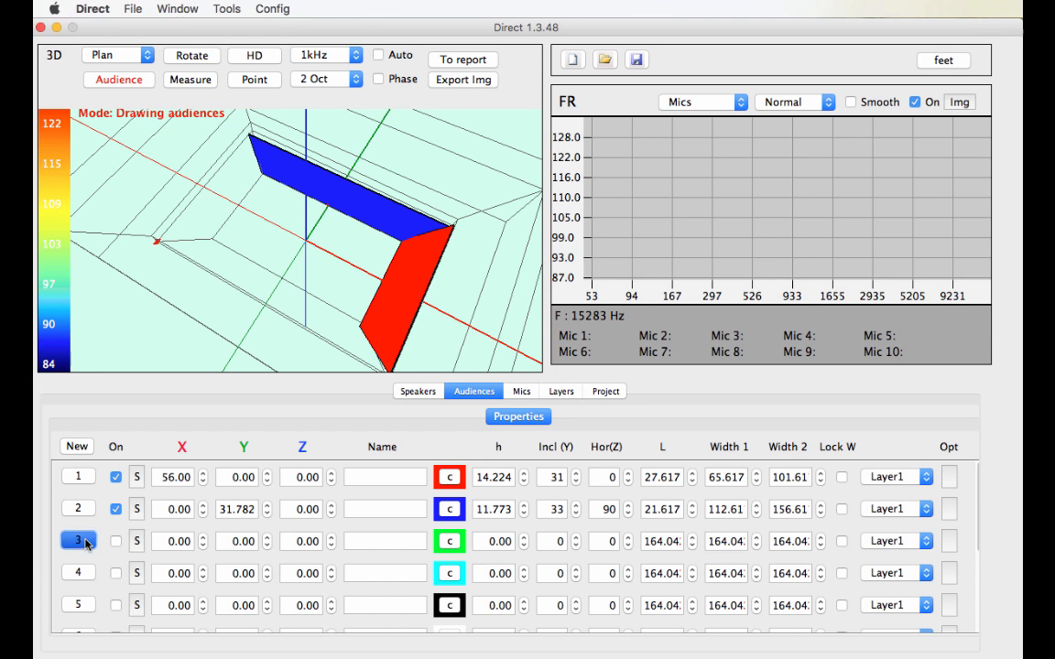